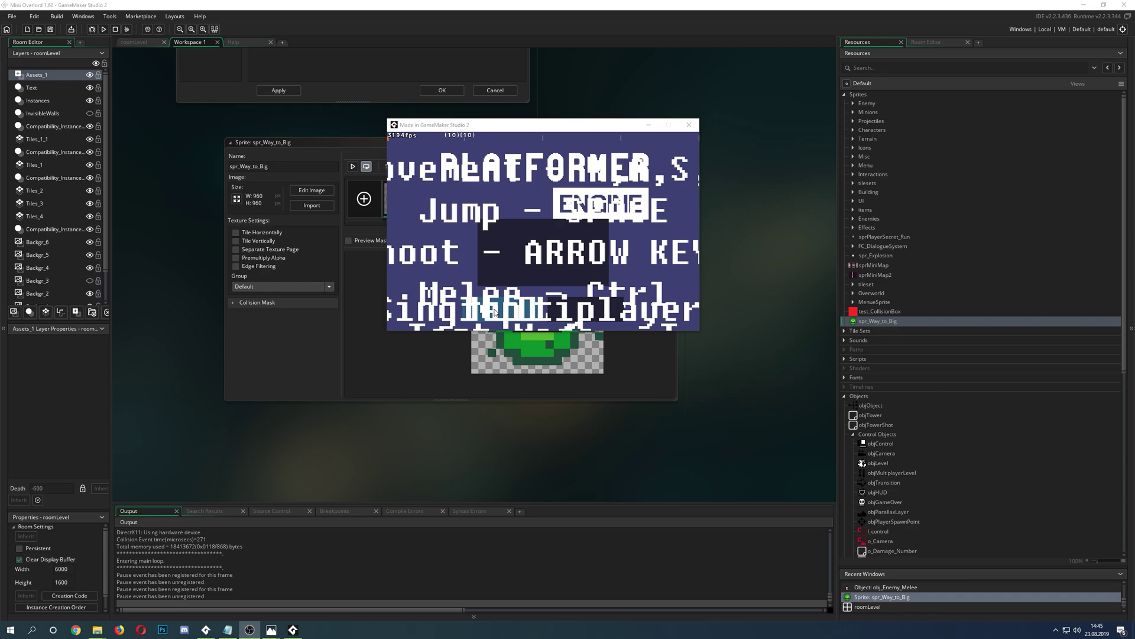
# Start the game's forest level running fullscreen from the title screen.
pyautogui.click(494, 312)
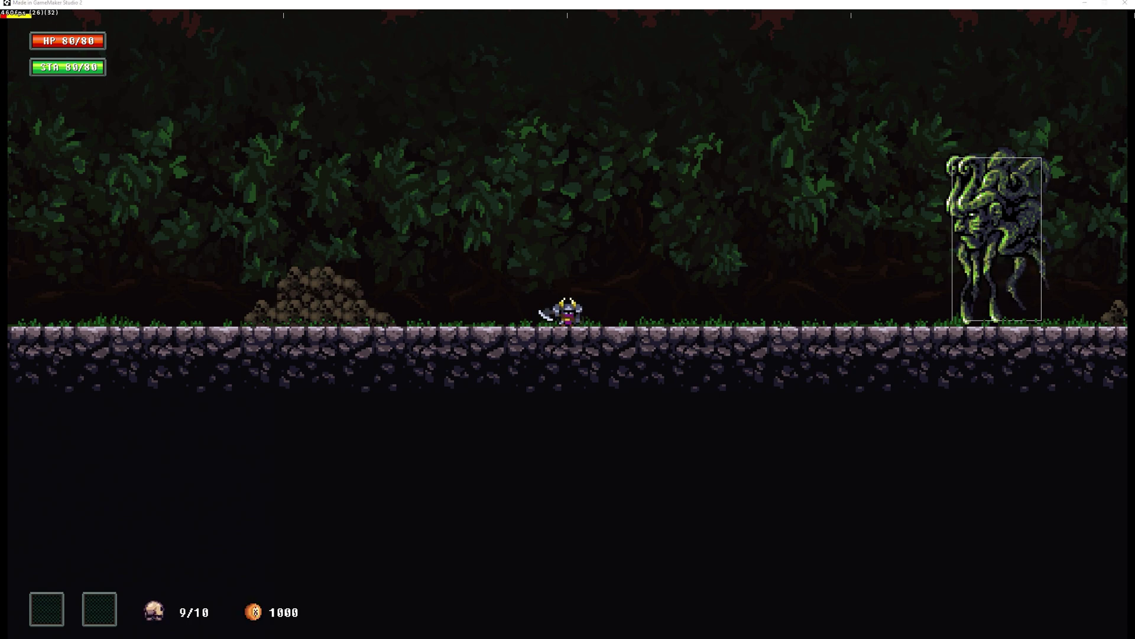
# Switch to the texture_0.png texture page image in Photos.
pyautogui.hotkey('alt', 'Tab')
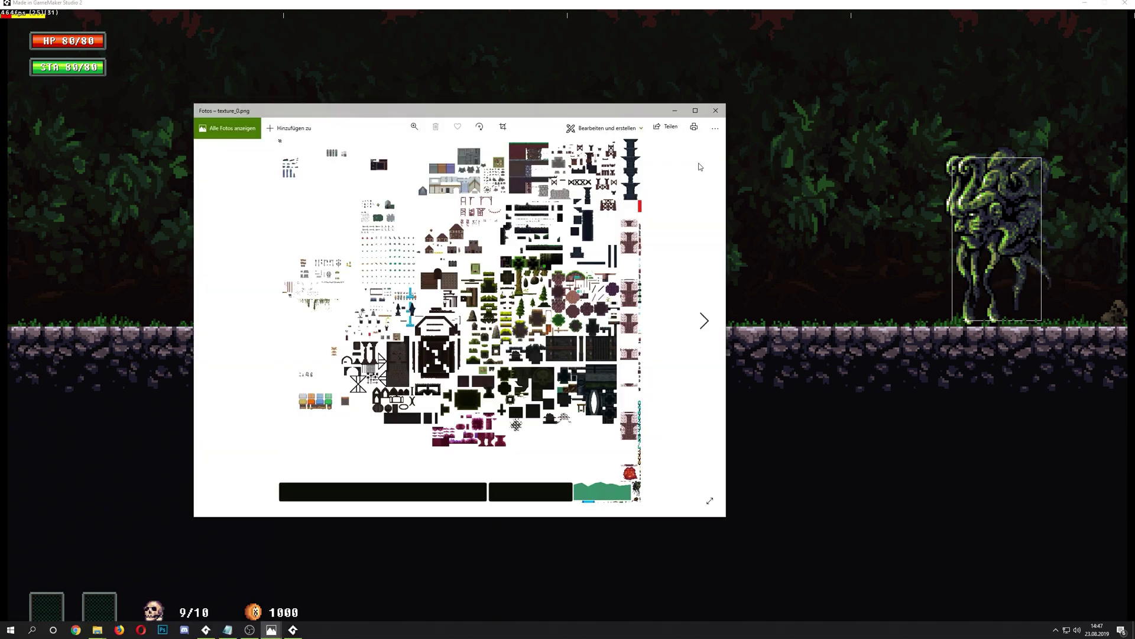
# Zoom in and out over texture_0.png's fences, stone columns and tiles, then close the image.
pyautogui.scroll(4, 590, 191)
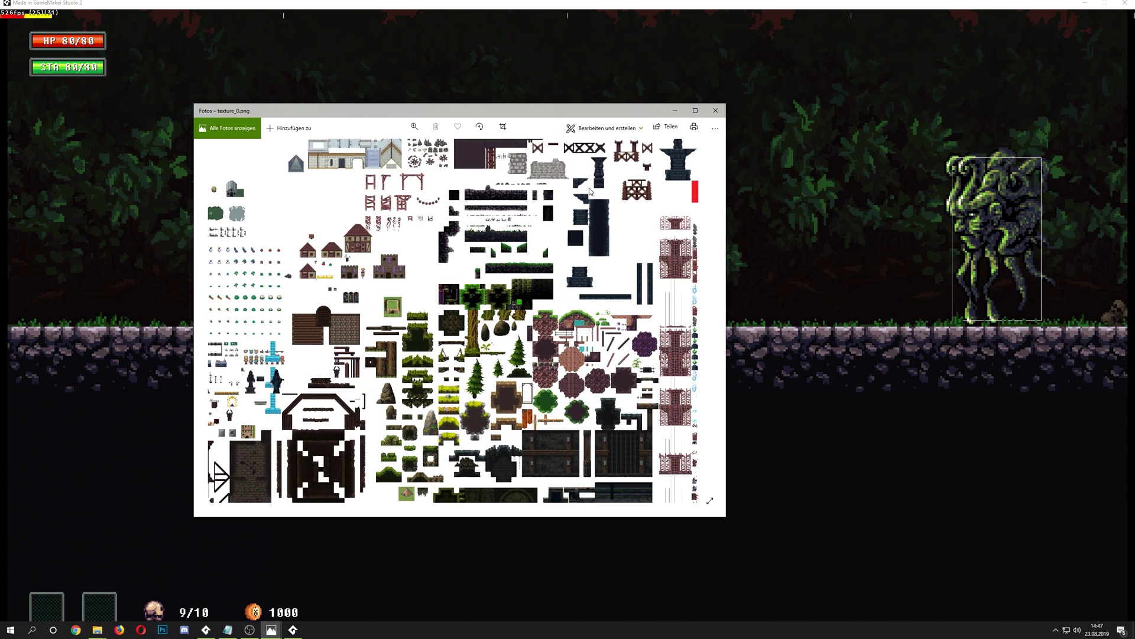
pyautogui.scroll(5, 350, 481)
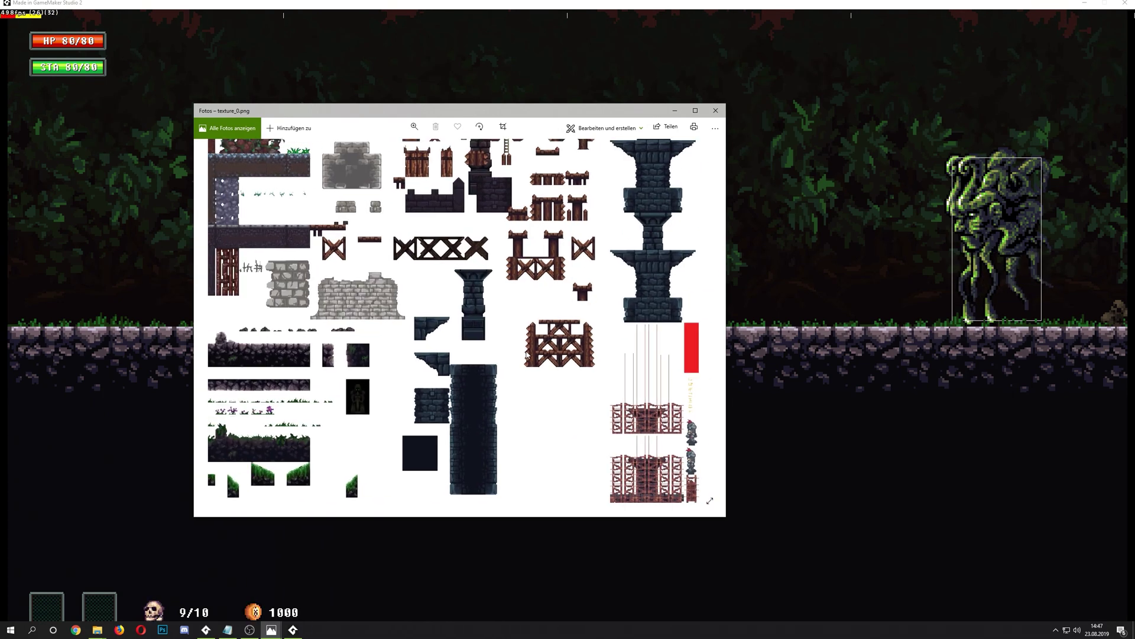
pyautogui.scroll(-8, 626, 300)
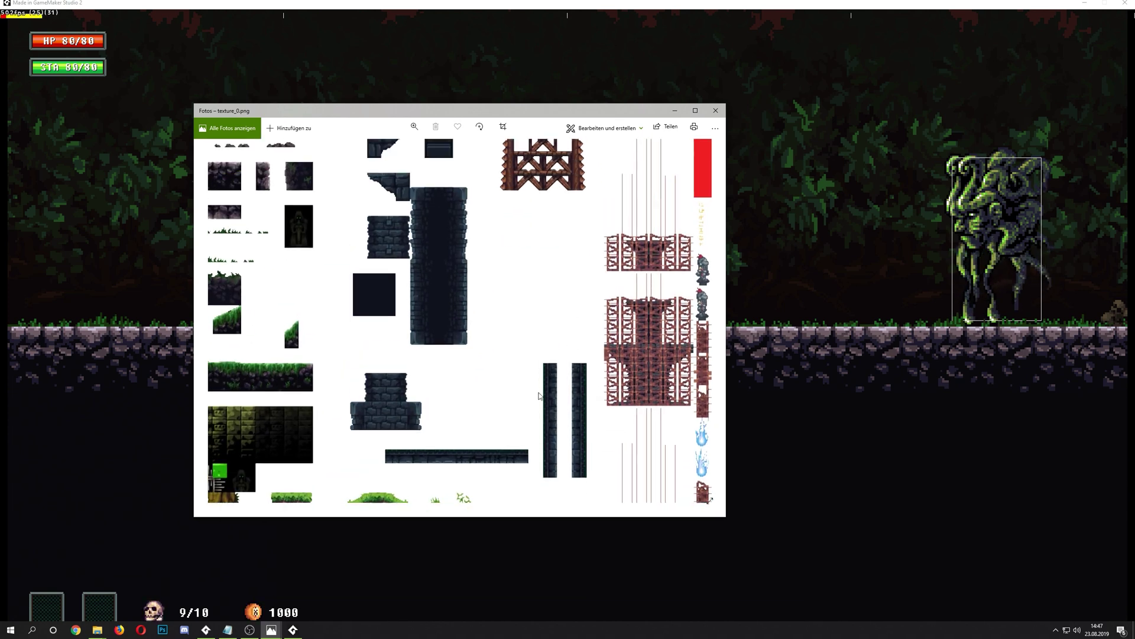
pyautogui.scroll(3, 579, 346)
pyautogui.keyDown('ctrl'); pyautogui.scroll(-2, 495, 243); pyautogui.keyUp('ctrl')
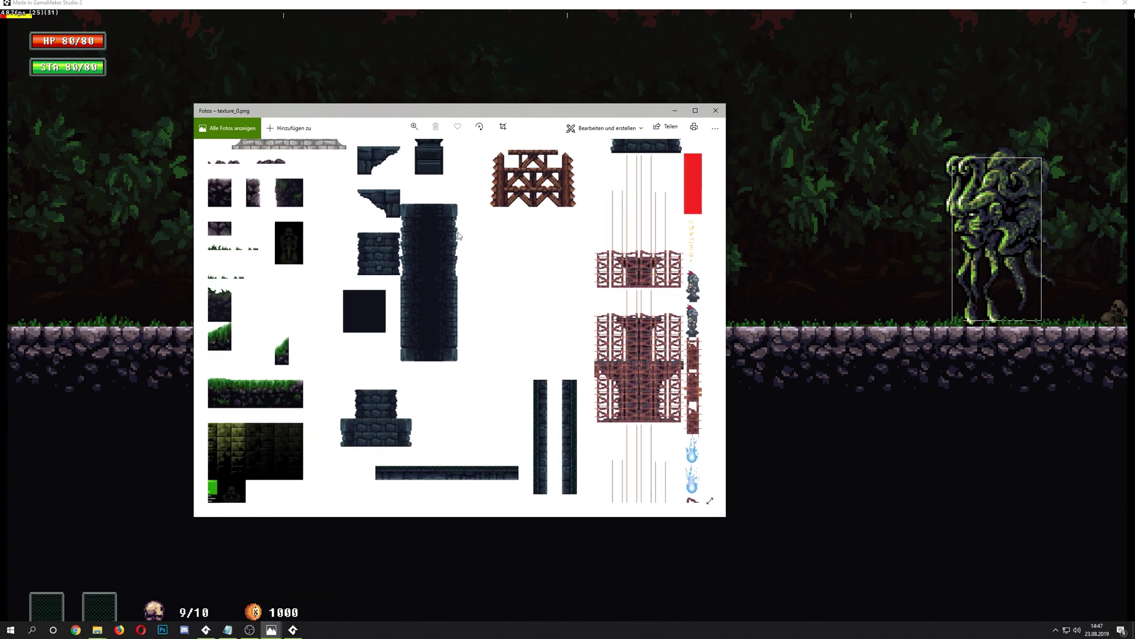
pyautogui.keyDown('ctrl'); pyautogui.scroll(4, 442, 275); pyautogui.keyUp('ctrl')
pyautogui.keyDown('ctrl'); pyautogui.scroll(-2, 519, 360); pyautogui.keyUp('ctrl')
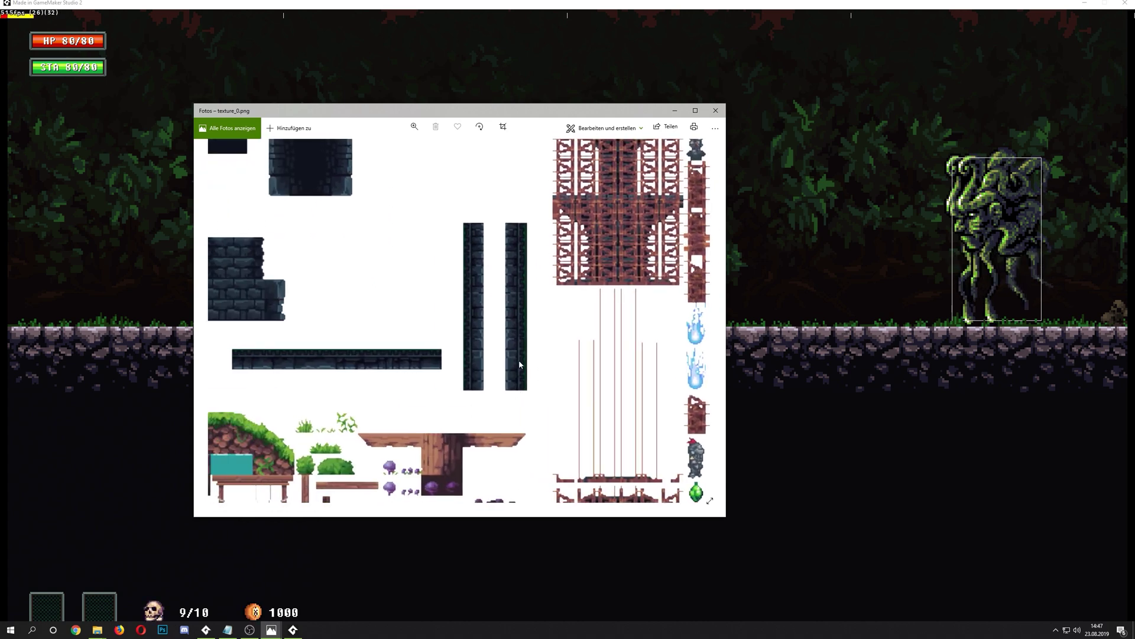
pyautogui.scroll(-4, 519, 360)
pyautogui.keyDown('ctrl'); pyautogui.scroll(4, 586, 224); pyautogui.keyUp('ctrl')
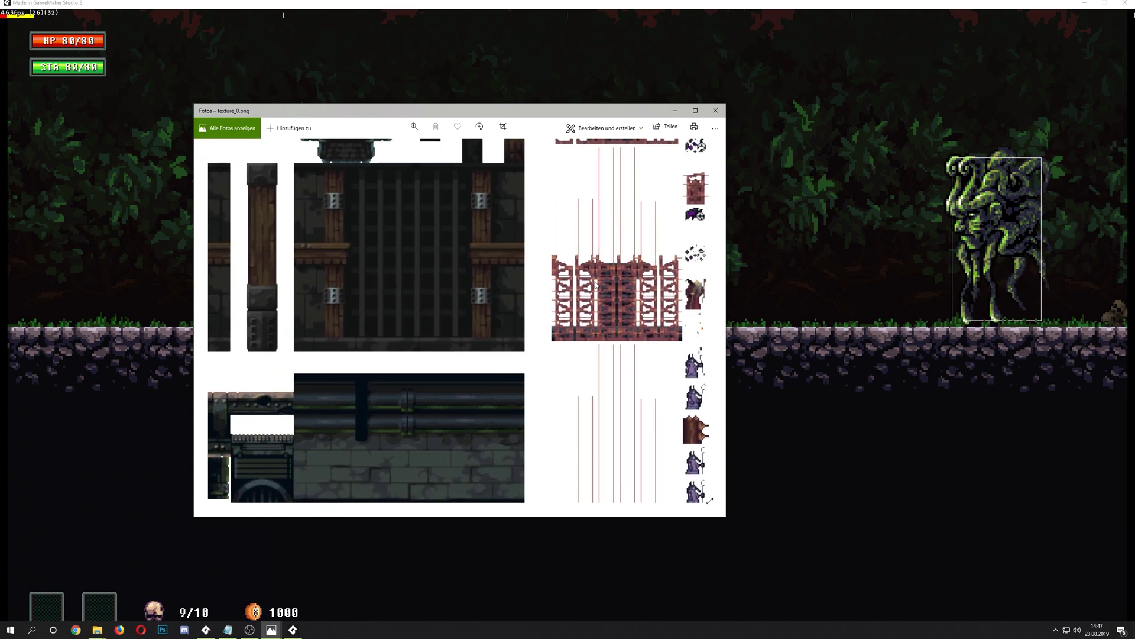
pyautogui.scroll(3, 569, 354)
pyautogui.scroll(3, 568, 354)
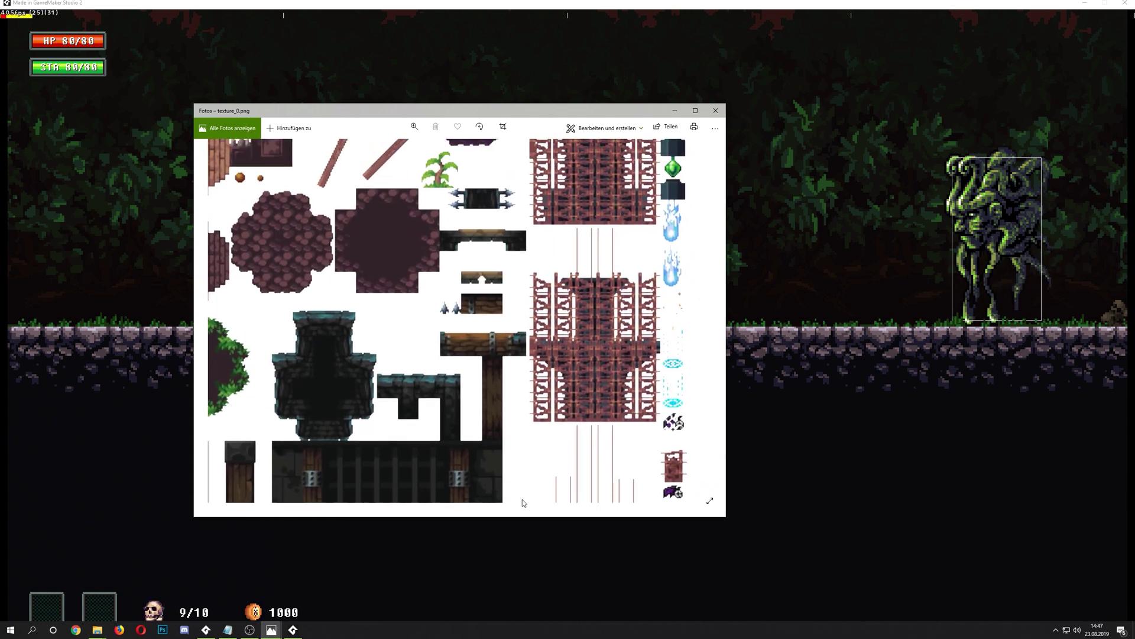
pyautogui.click(723, 112)
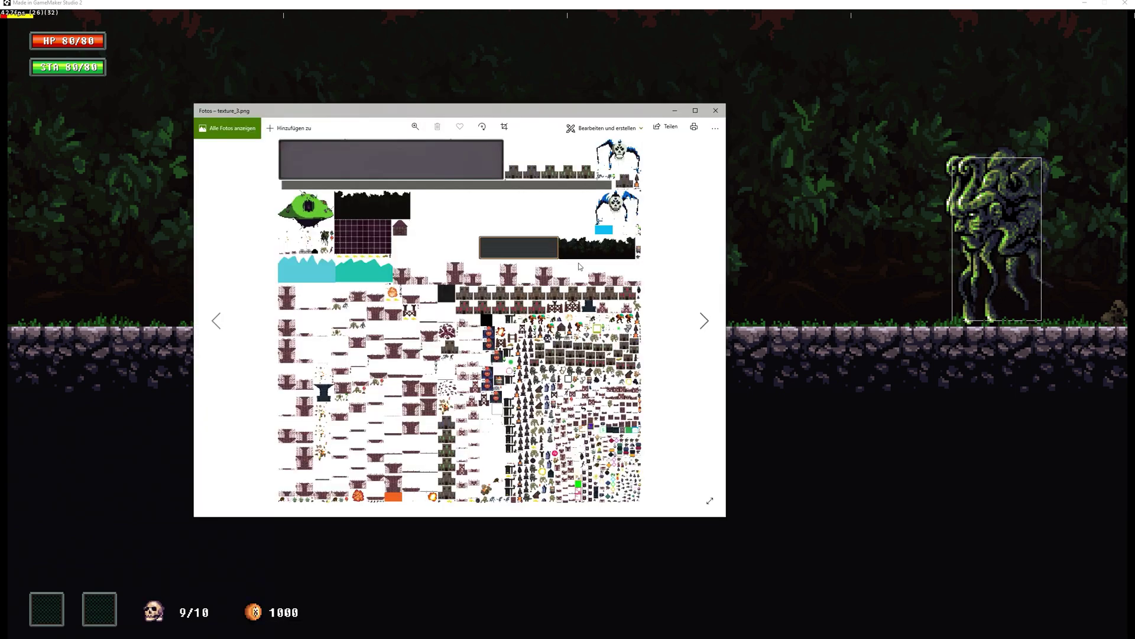
# Zoom into texture_3.png, pan across its character and enemy sprites, then close it.
pyautogui.keyDown('ctrl'); pyautogui.scroll(5, 460, 321); pyautogui.keyUp('ctrl')
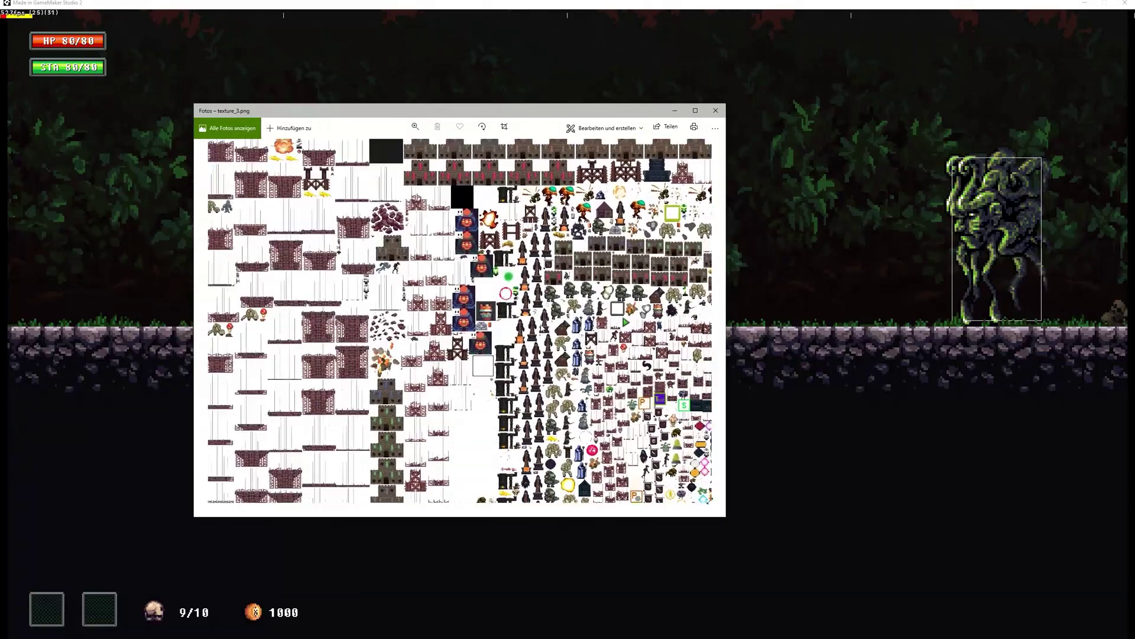
pyautogui.moveTo(591, 328); pyautogui.dragTo(710, 500)
pyautogui.moveTo(389, 454); pyautogui.dragTo(442, 418)
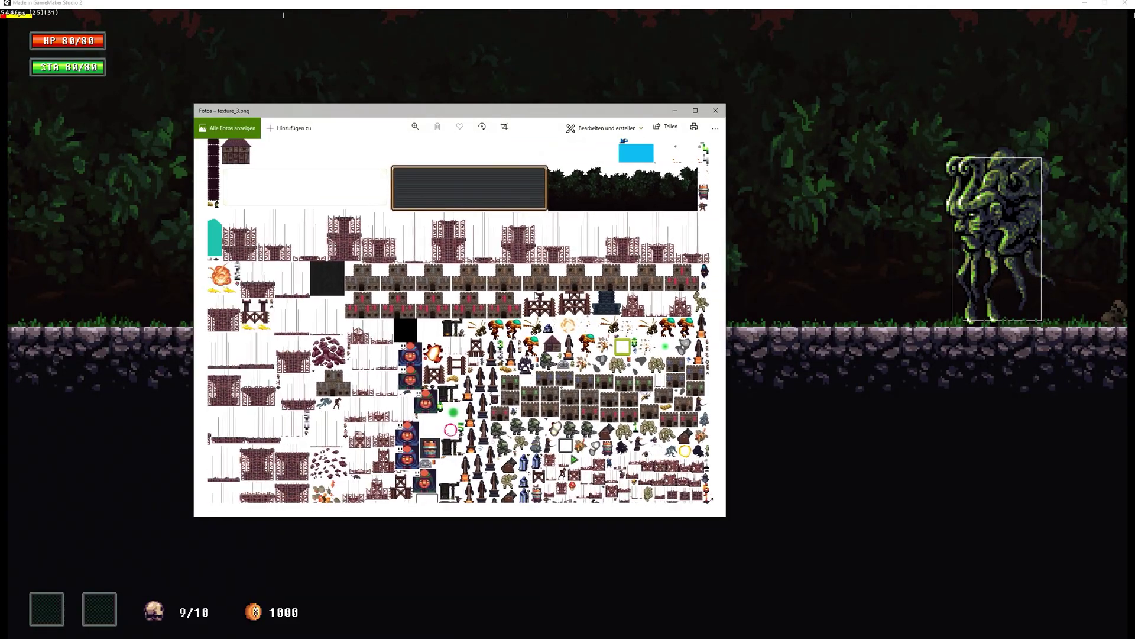
pyautogui.moveTo(462, 354); pyautogui.dragTo(461, 272)
pyautogui.click(716, 110)
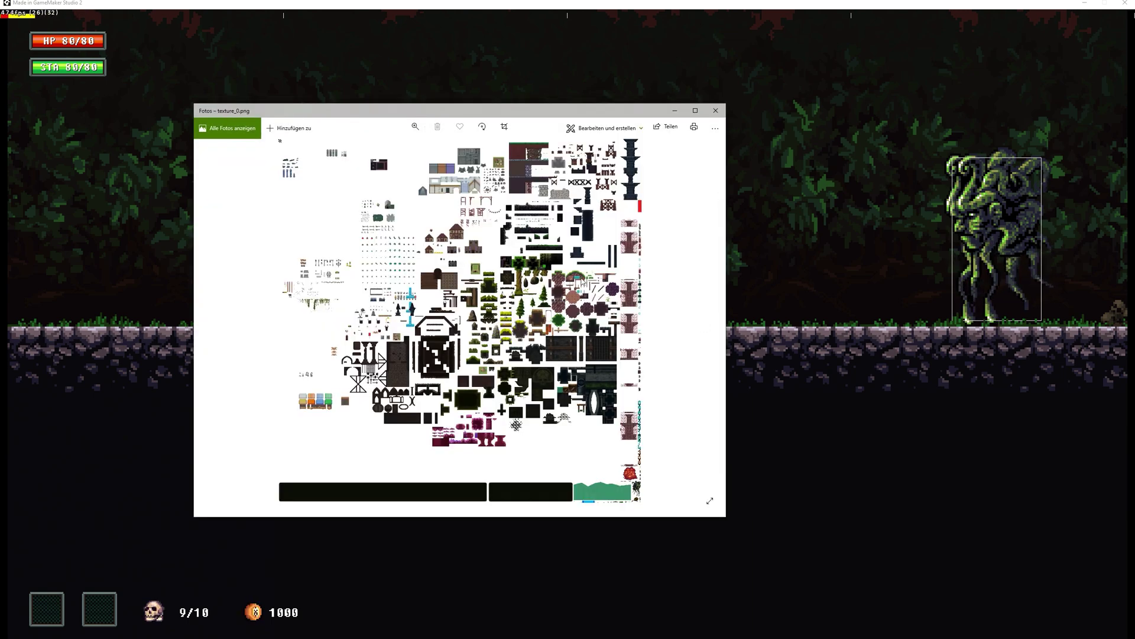
# Zoom into texture_0.png's tiles again, then minimize the Photos viewer.
pyautogui.scroll(8, 593, 278)
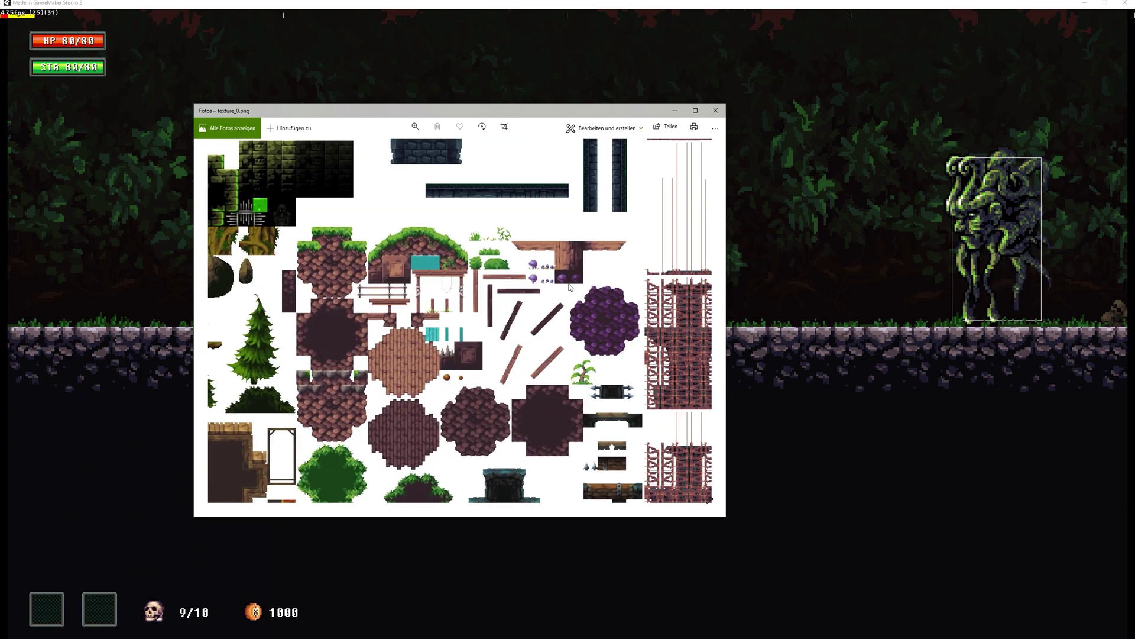
pyautogui.scroll(3, 543, 222)
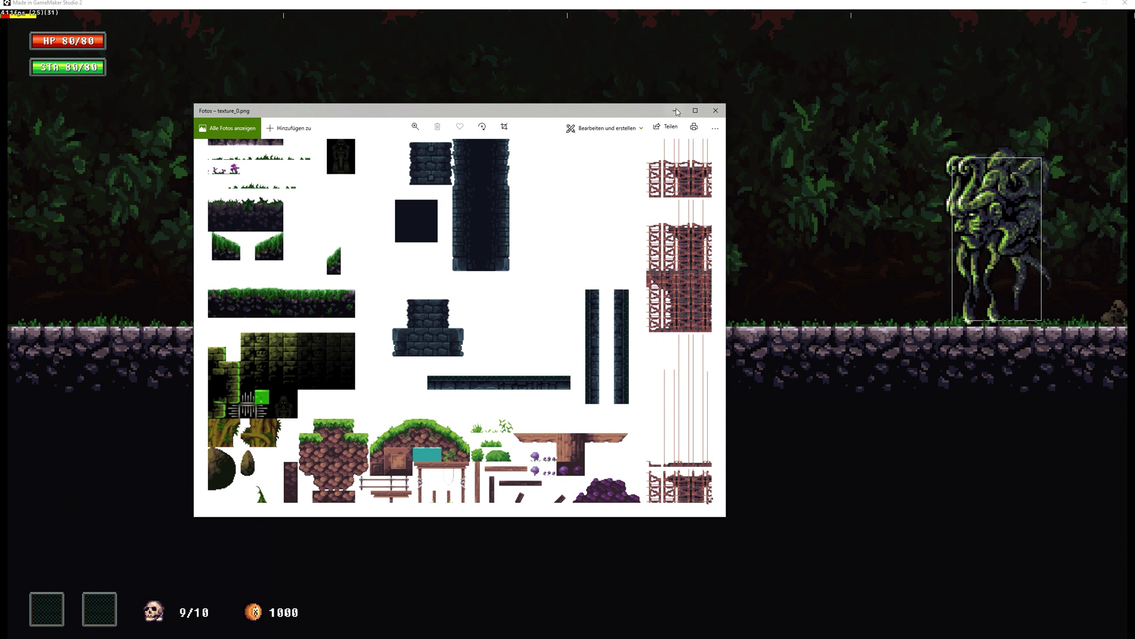
pyautogui.click(675, 113)
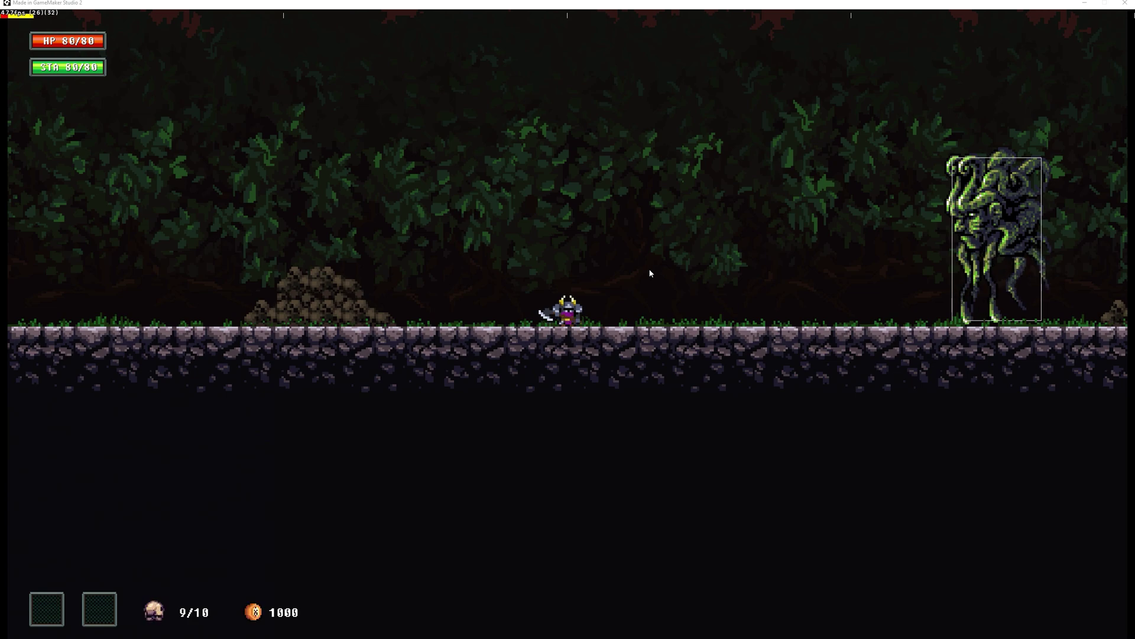
# Close the running game and open the Windows platform options from the Resources tree.
pyautogui.click(1125, 3)
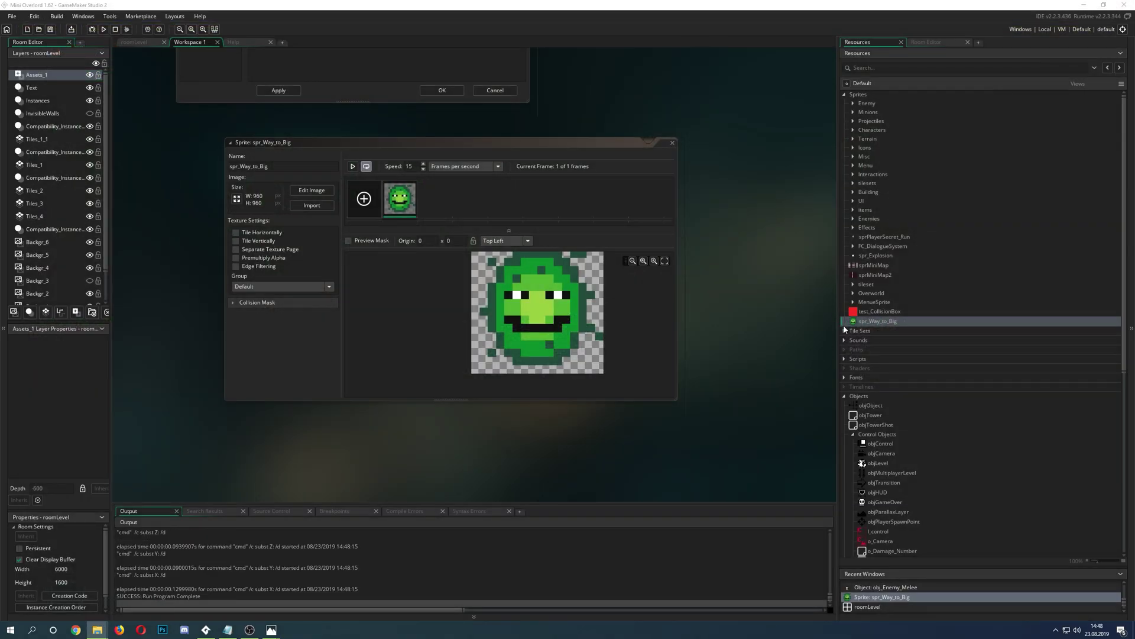
pyautogui.click(876, 425)
pyautogui.scroll(-6, 870, 423)
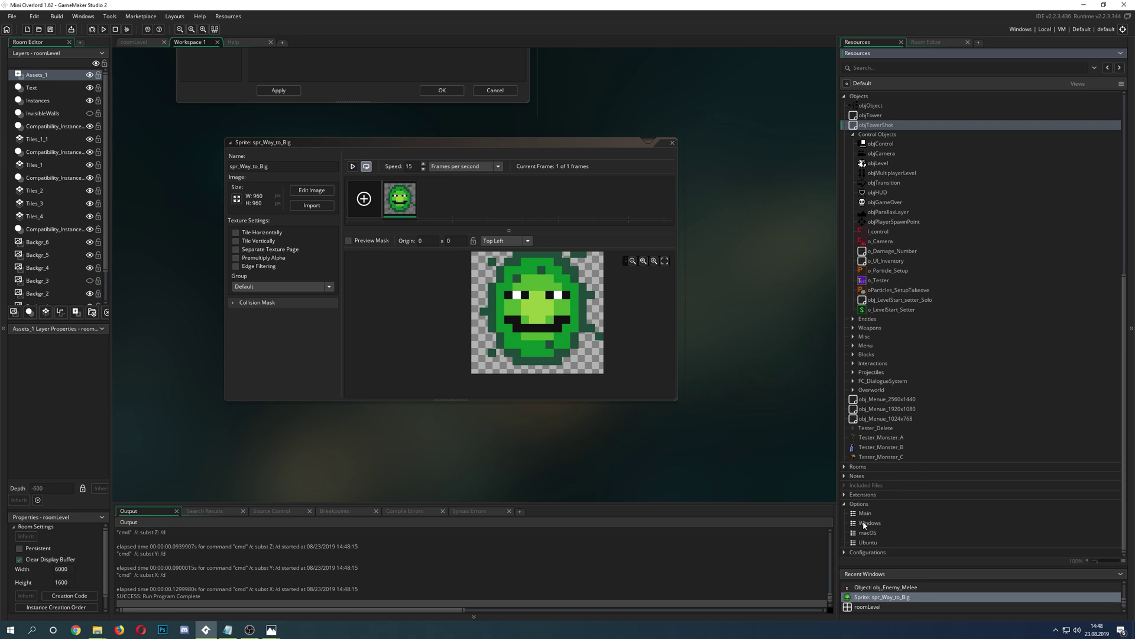
pyautogui.doubleClick(866, 522)
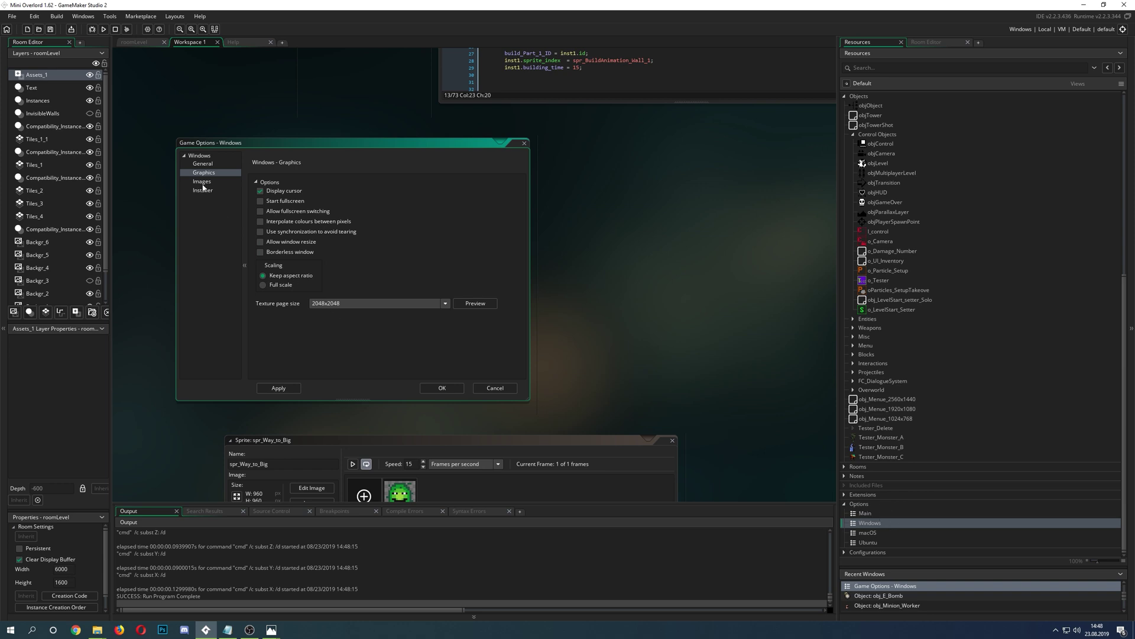
# Review the Windows Graphics page, keep the 2048x2048 texture page size, and widen the dialog.
pyautogui.click(203, 164)
pyautogui.click(201, 174)
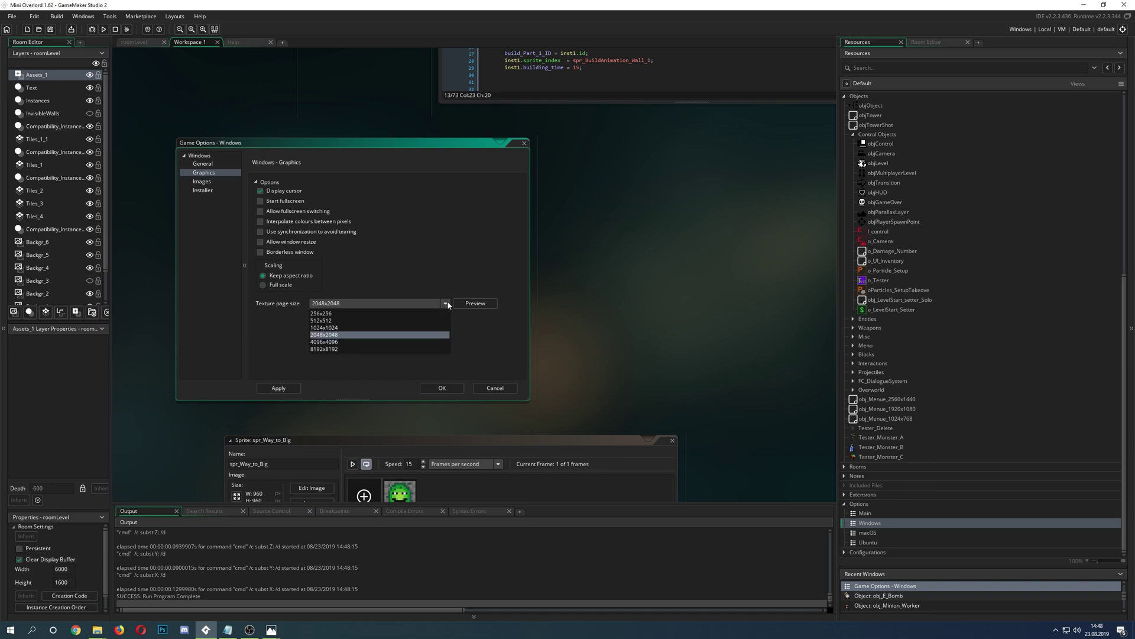
pyautogui.click(363, 333)
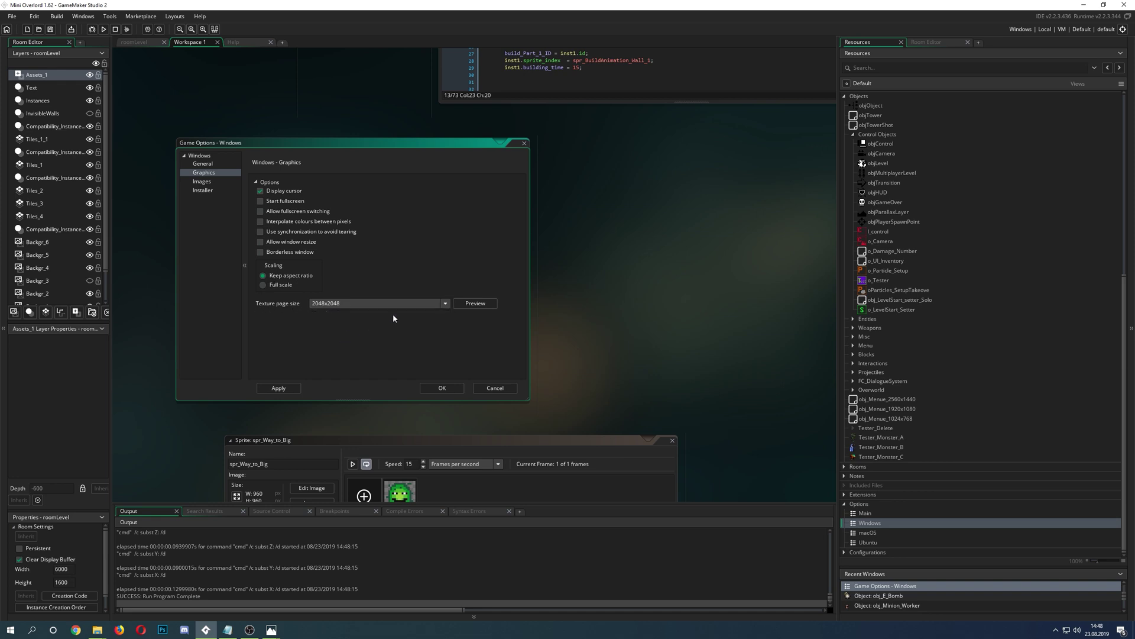
pyautogui.click(445, 304)
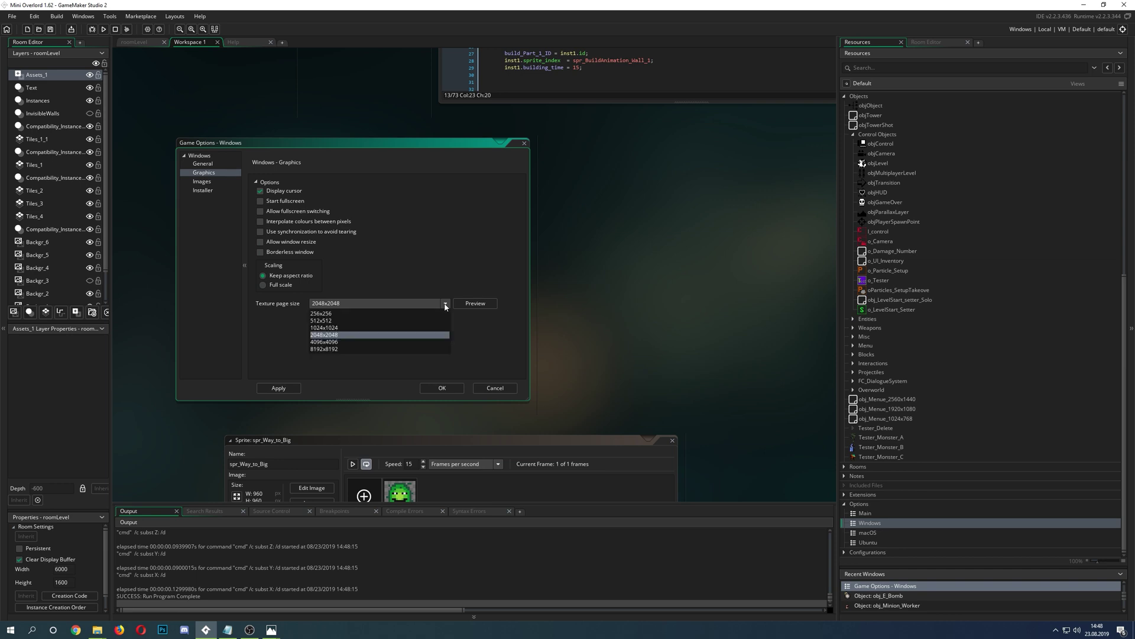
pyautogui.click(445, 304)
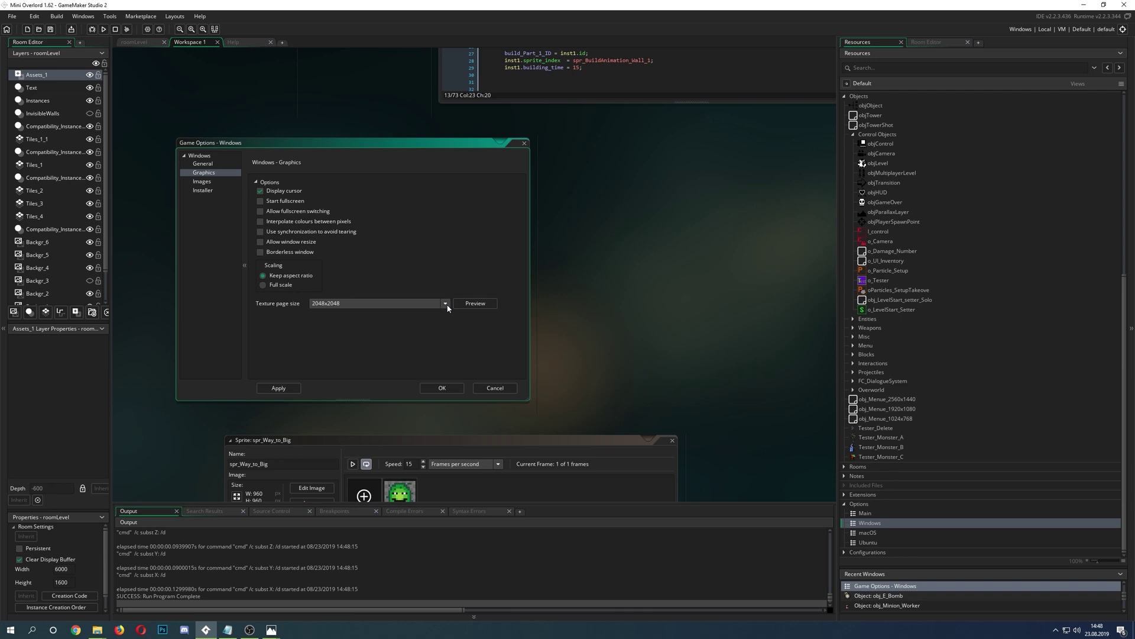
pyautogui.click(446, 306)
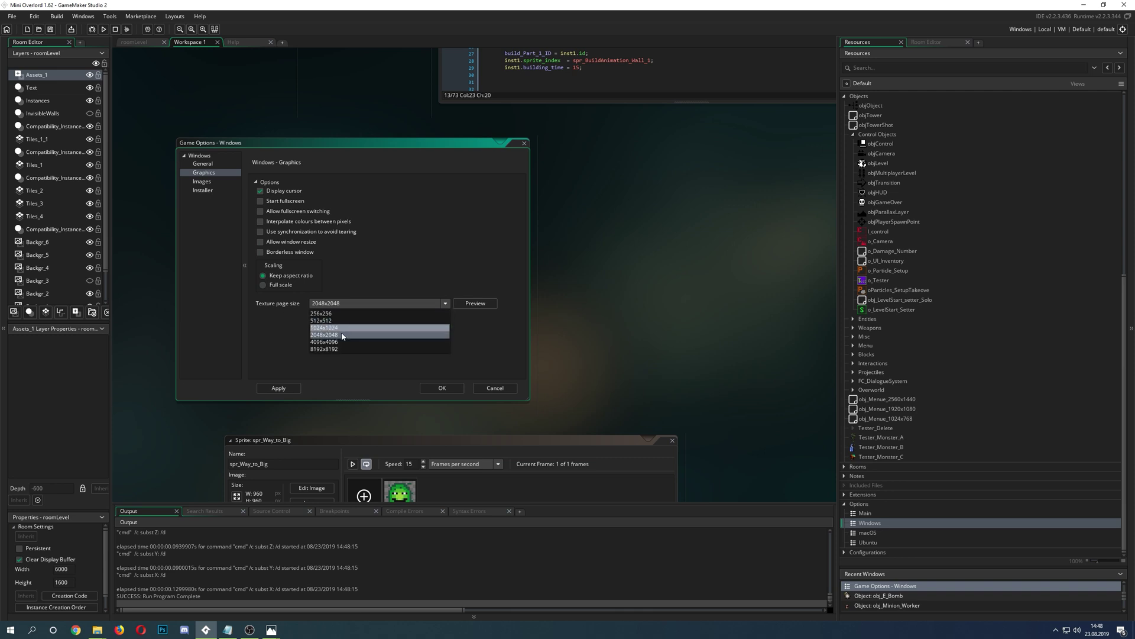
pyautogui.click(455, 314)
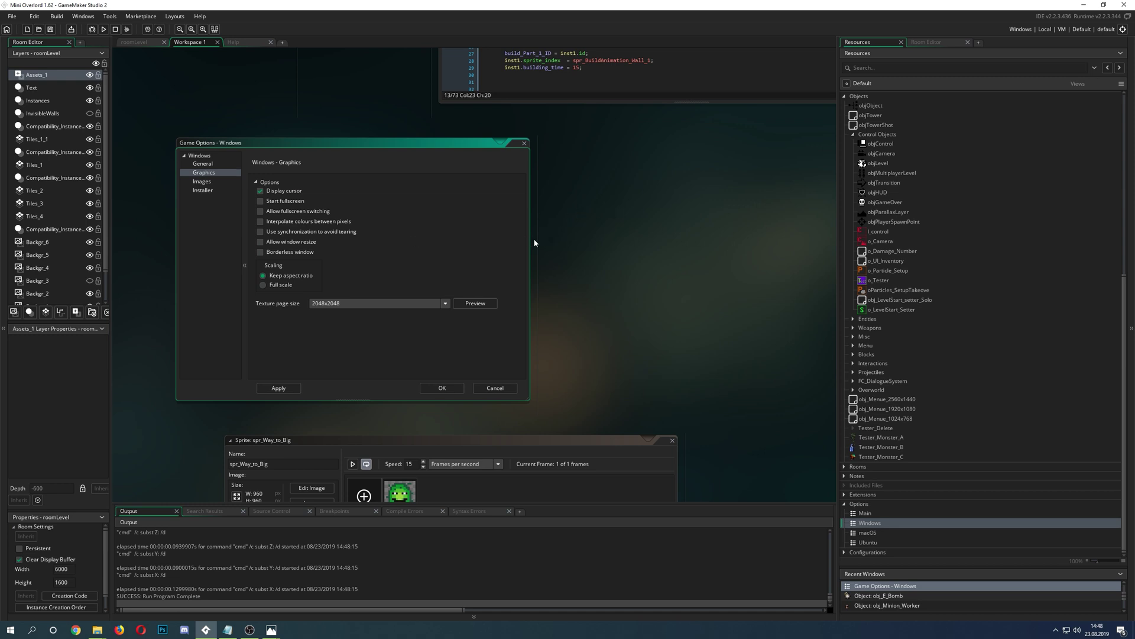
pyautogui.moveTo(531, 244); pyautogui.dragTo(676, 242)
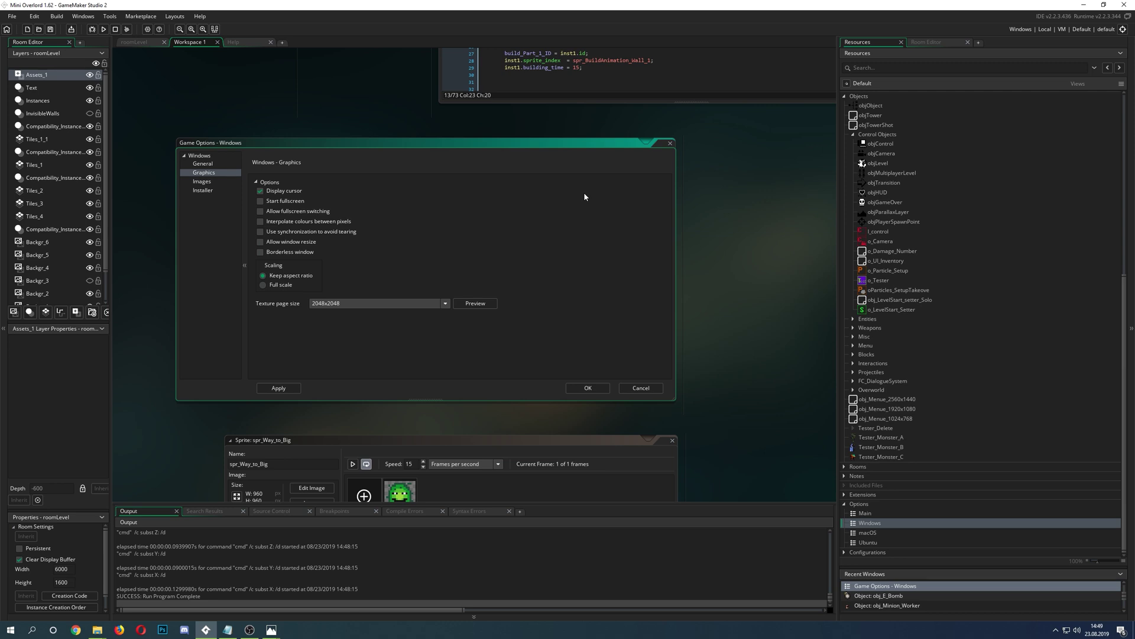
pyautogui.moveTo(562, 151); pyautogui.dragTo(594, 146)
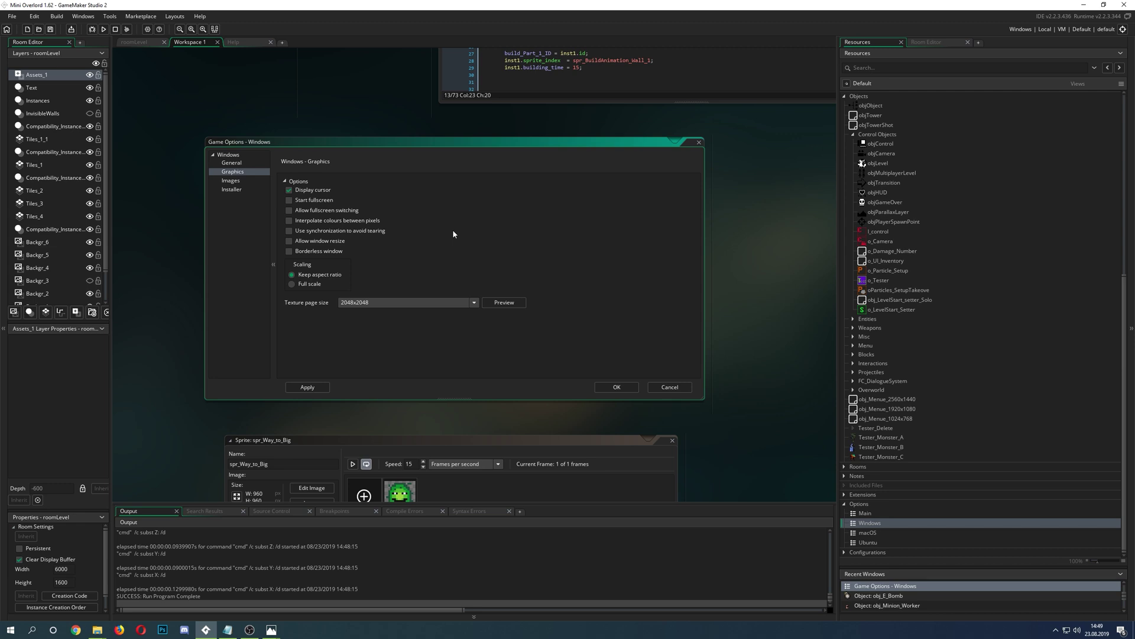
pyautogui.click(474, 304)
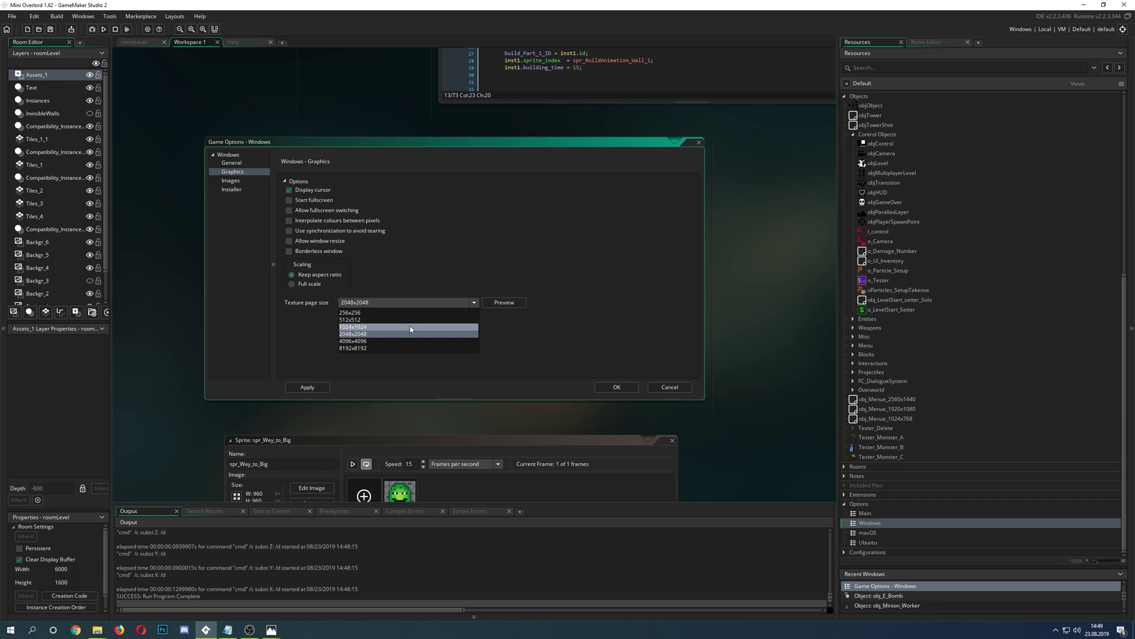
pyautogui.click(365, 335)
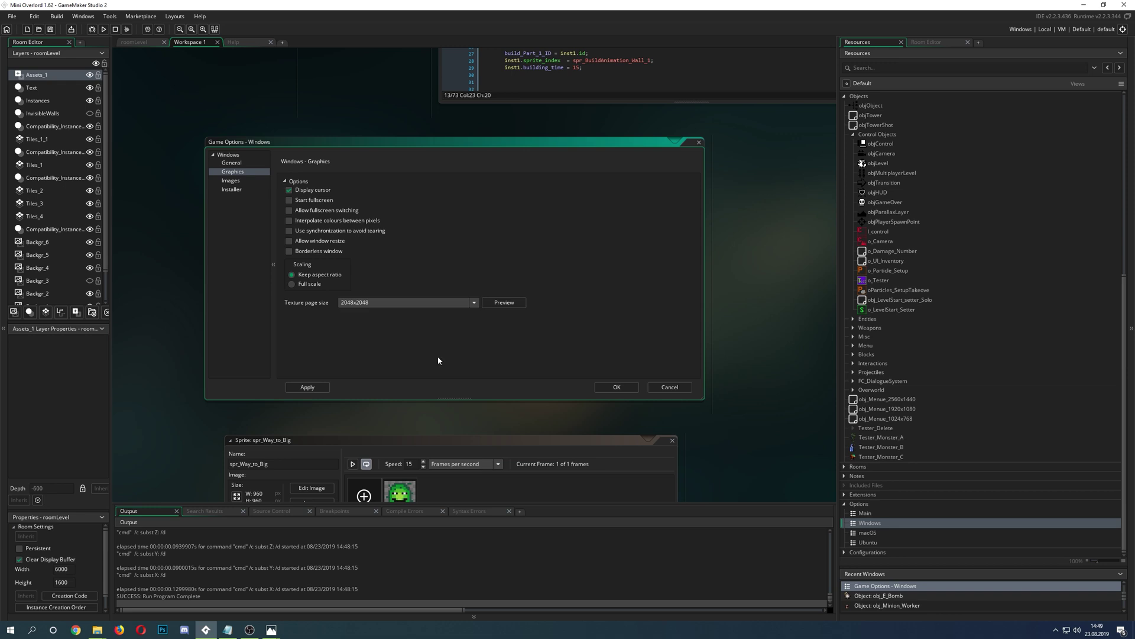
pyautogui.click(475, 304)
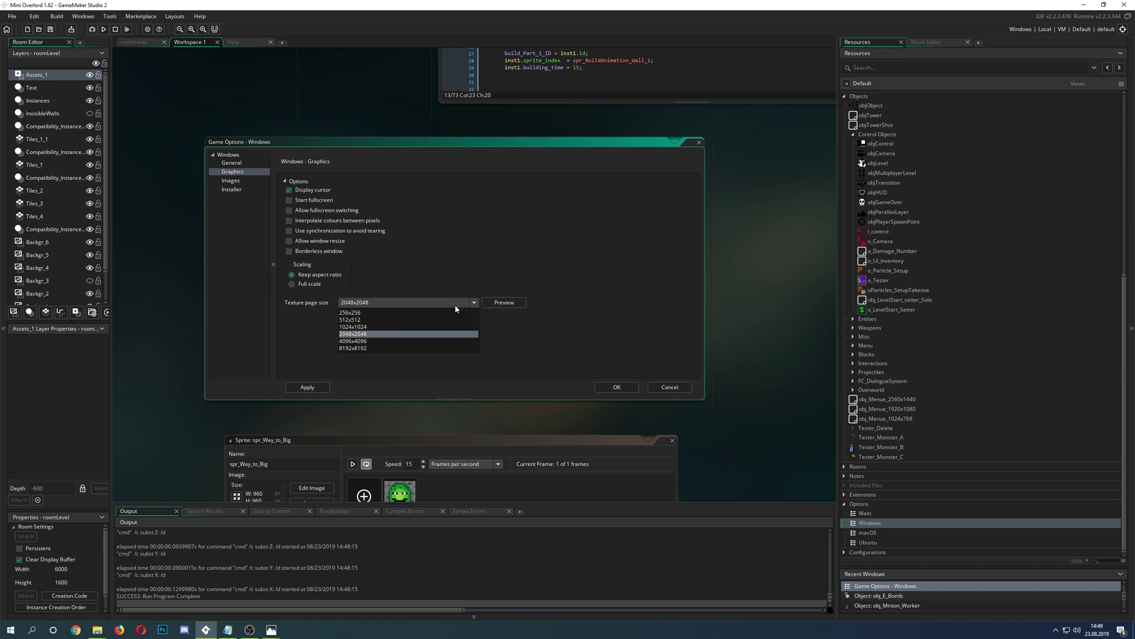
pyautogui.click(358, 335)
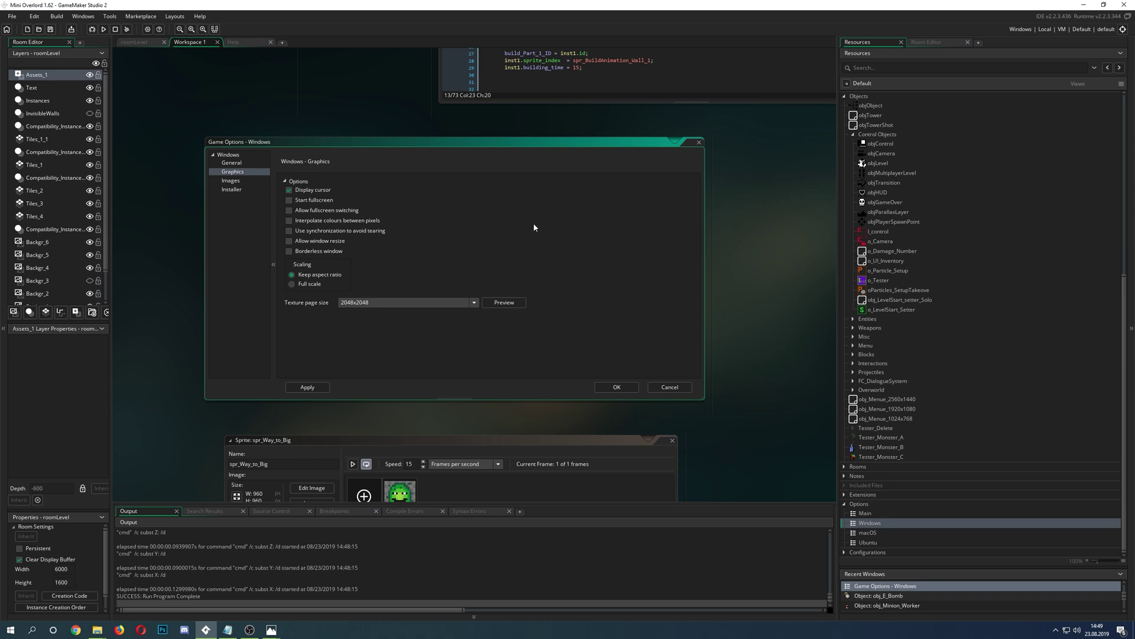
pyautogui.click(475, 303)
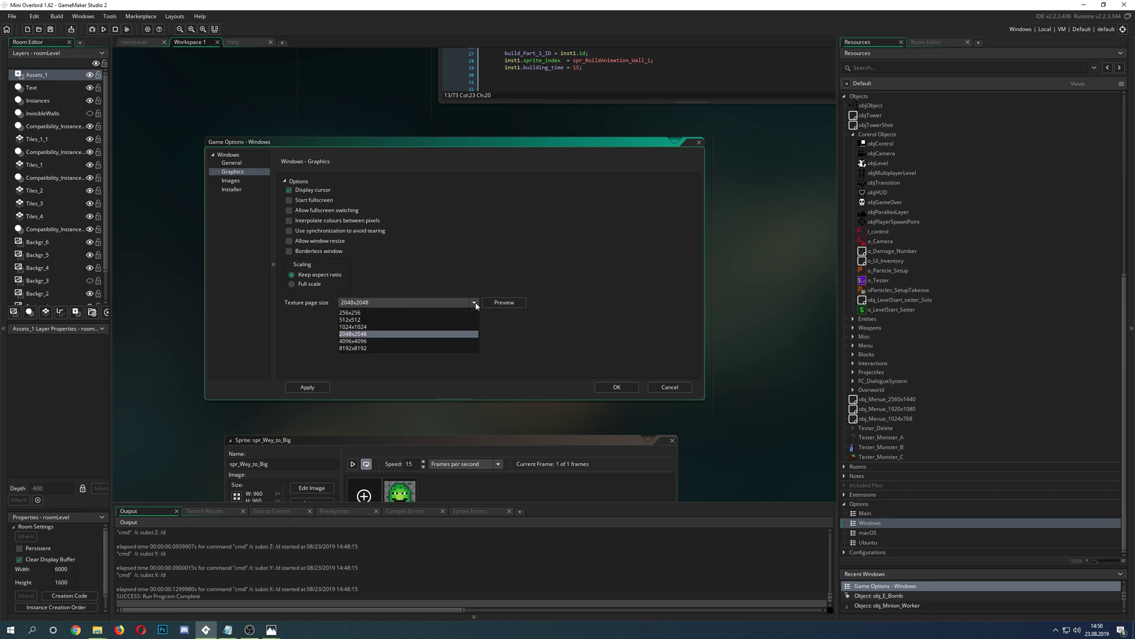
pyautogui.click(360, 336)
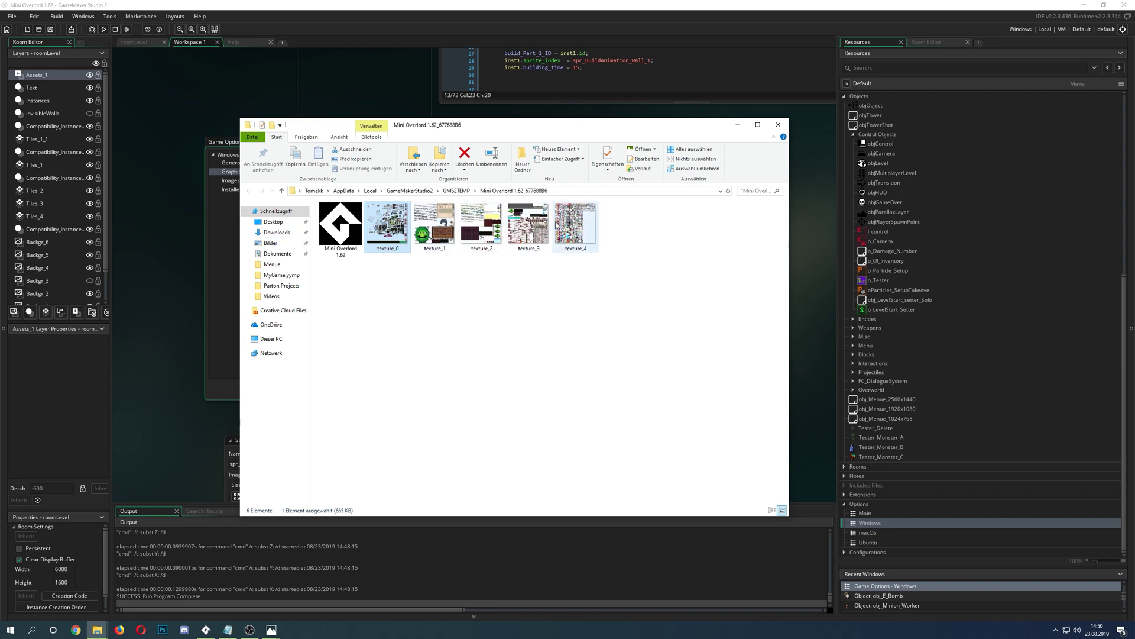
pyautogui.click(587, 215)
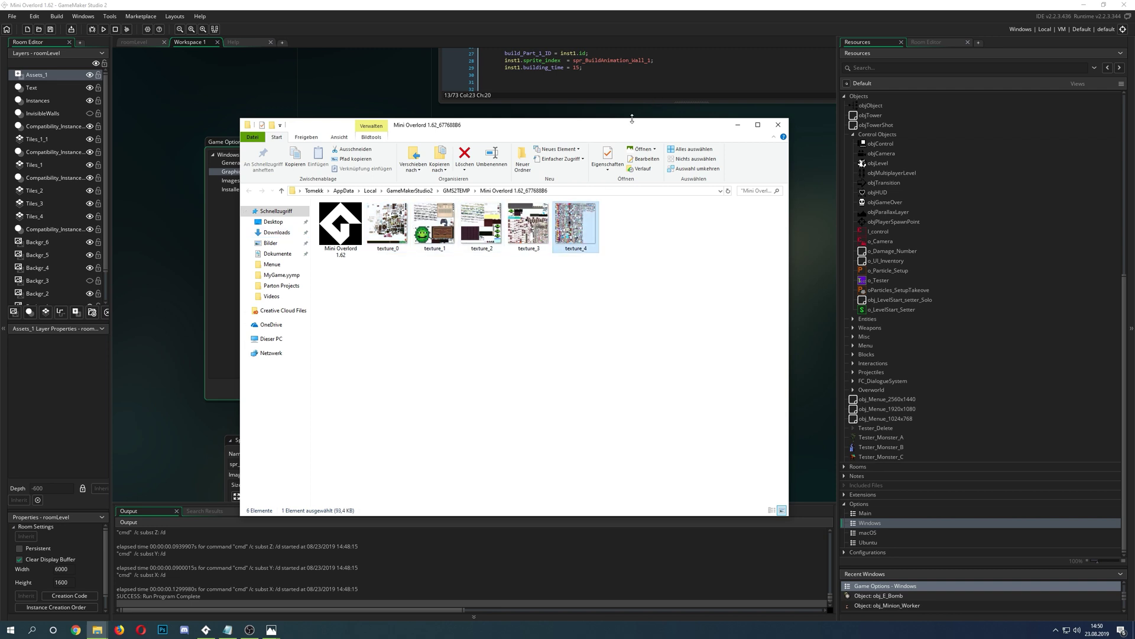
pyautogui.moveTo(632, 122); pyautogui.dragTo(1123, 104)
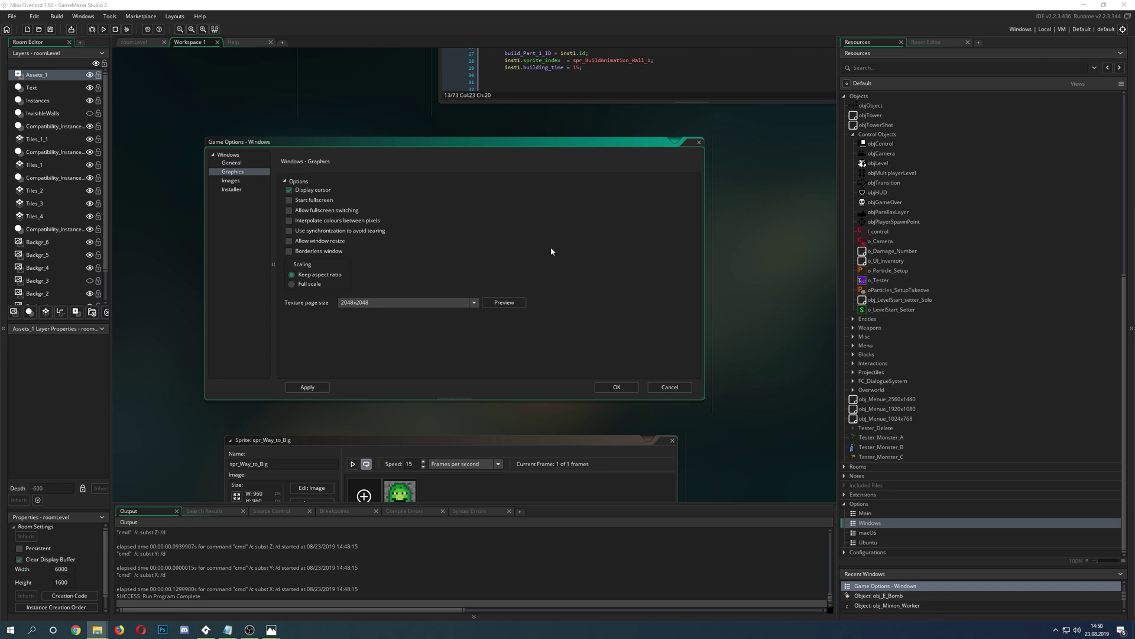
# Cancel Game Options, open Tools > Texture Groups, and switch between the siege and other groups.
pyautogui.click(660, 388)
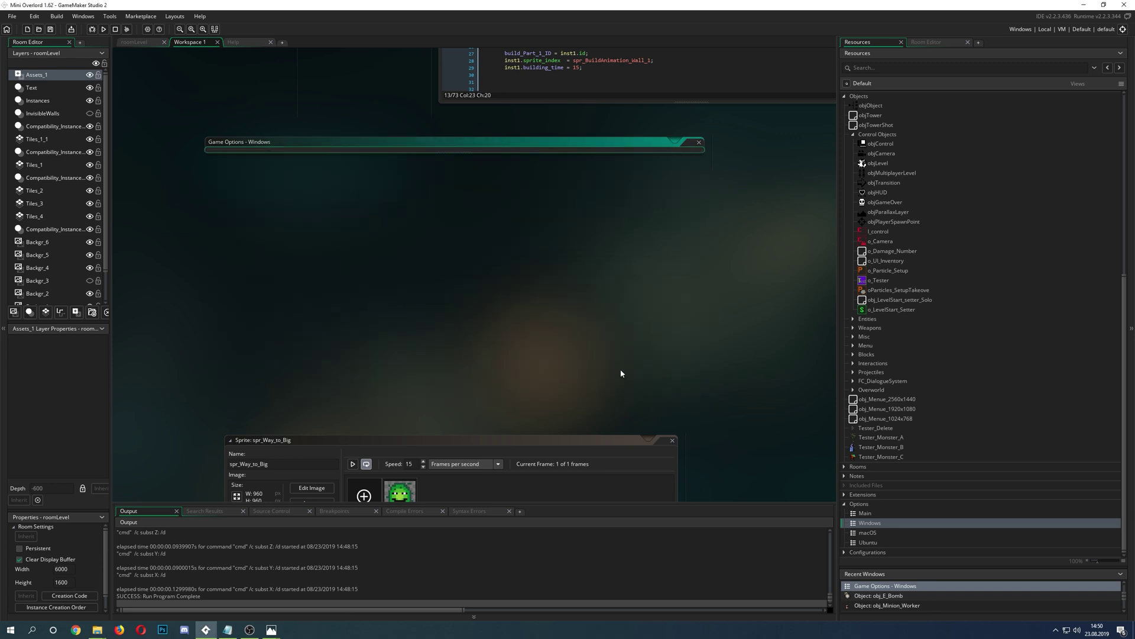
pyautogui.click(111, 18)
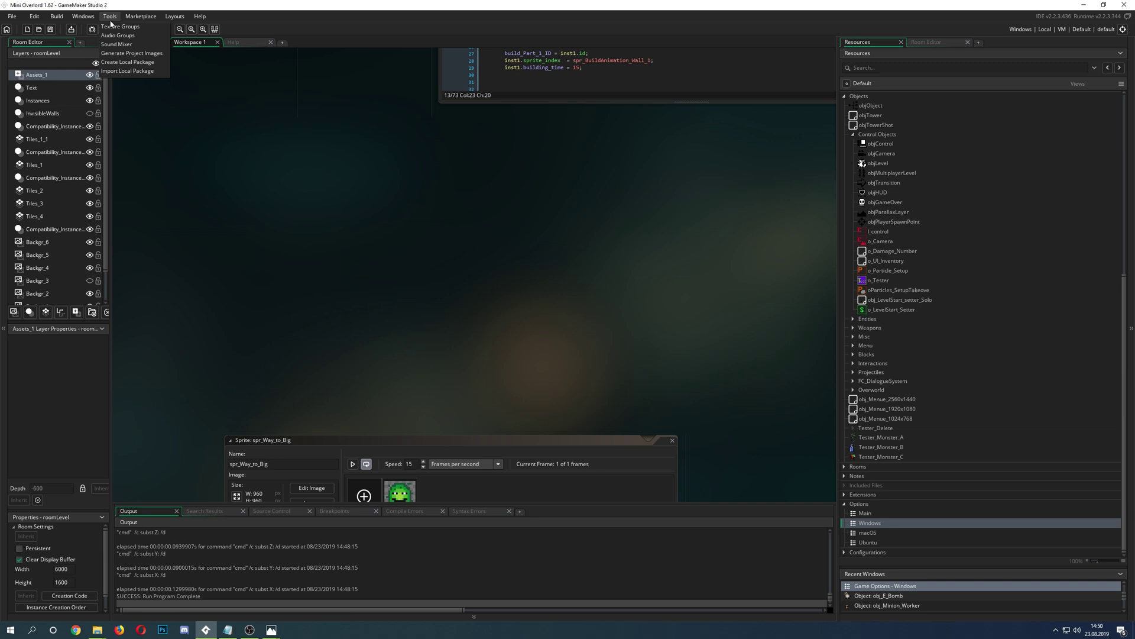
pyautogui.click(141, 27)
pyautogui.click(293, 158)
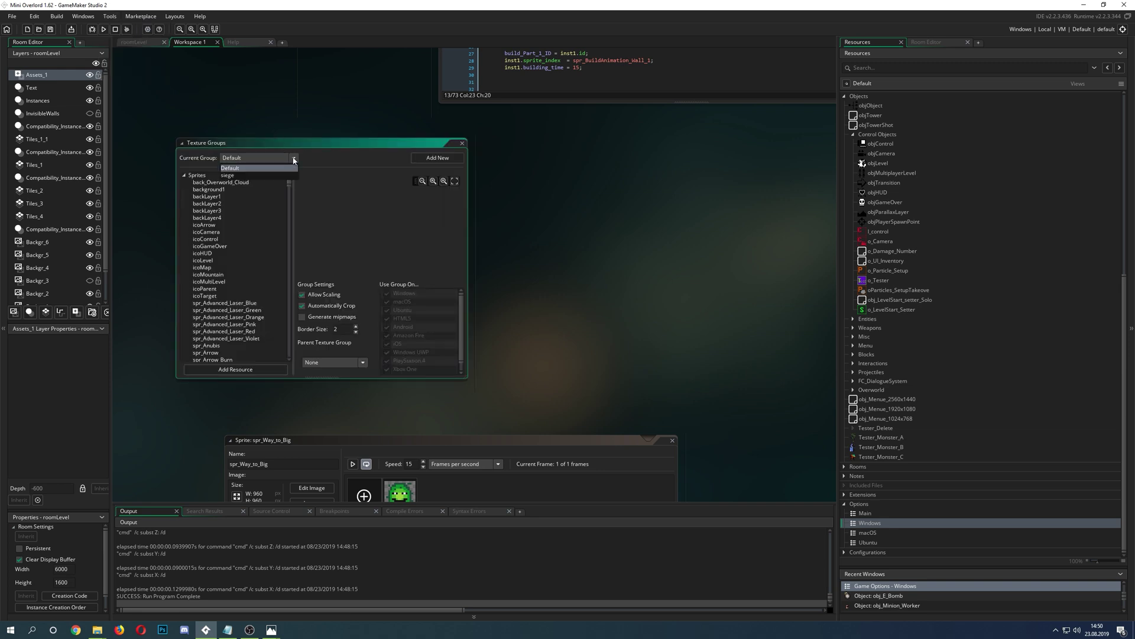
pyautogui.click(235, 176)
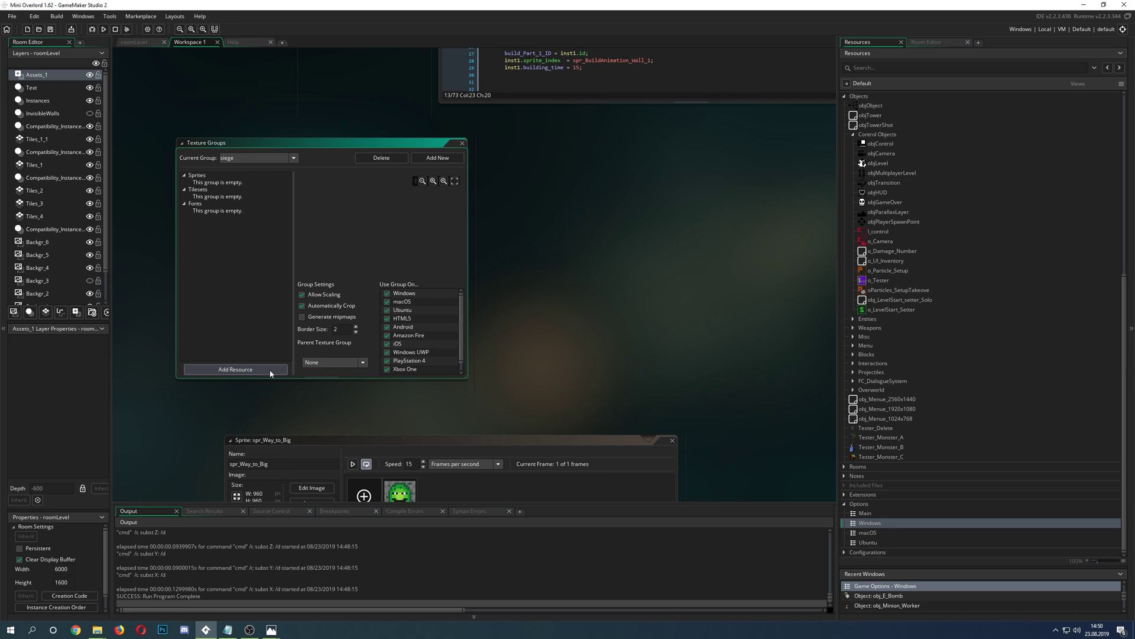
pyautogui.click(294, 158)
pyautogui.click(251, 168)
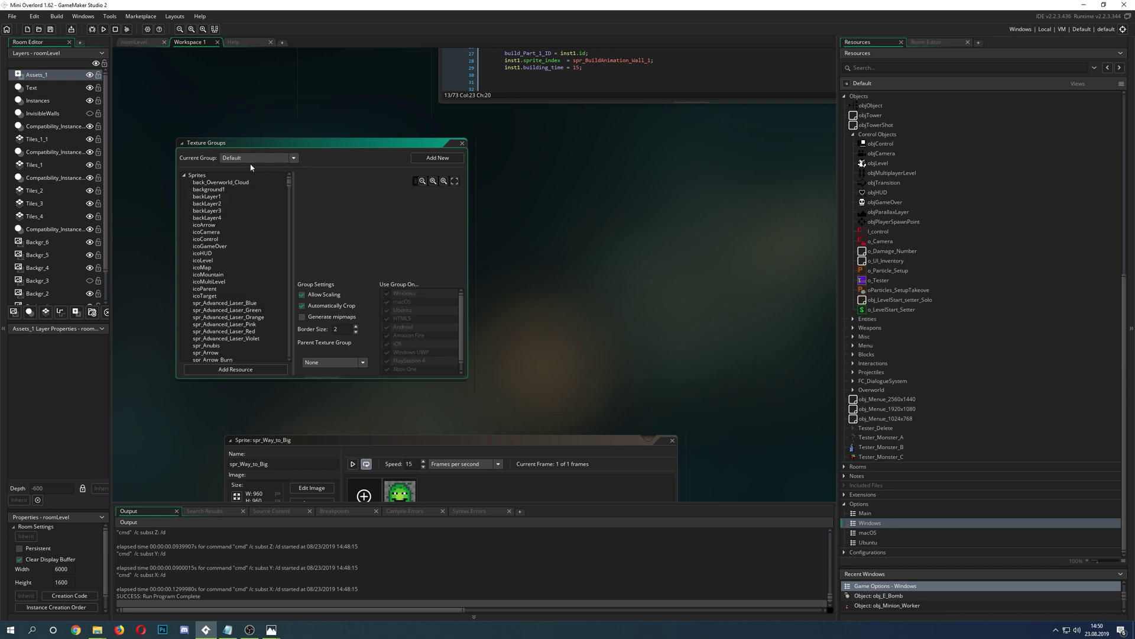
pyautogui.click(213, 217)
pyautogui.click(342, 362)
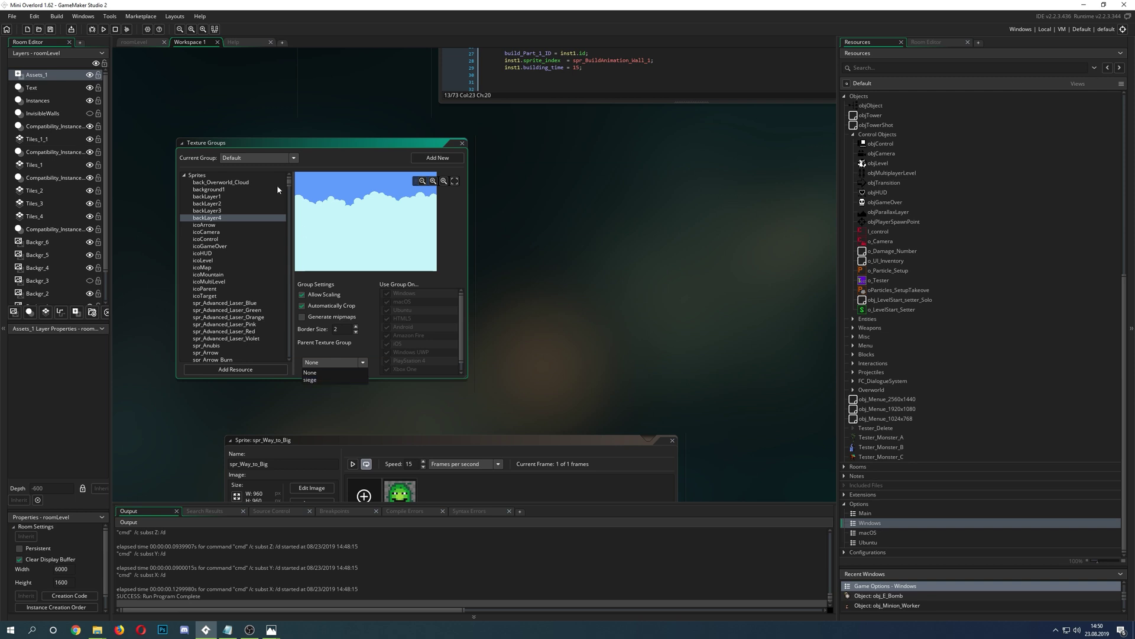
pyautogui.click(294, 158)
pyautogui.click(249, 176)
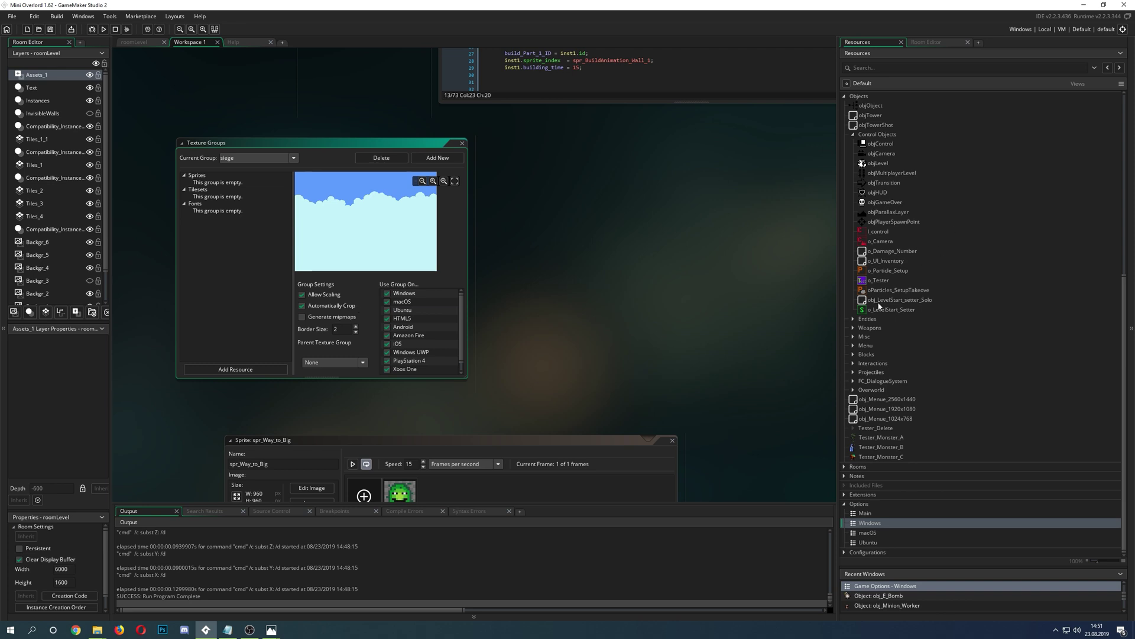
pyautogui.scroll(5, 889, 282)
# Open the 960x960 spr_Way_to_Big sprite, enlarge its editor window, and zoom the preview.
pyautogui.doubleClick(878, 234)
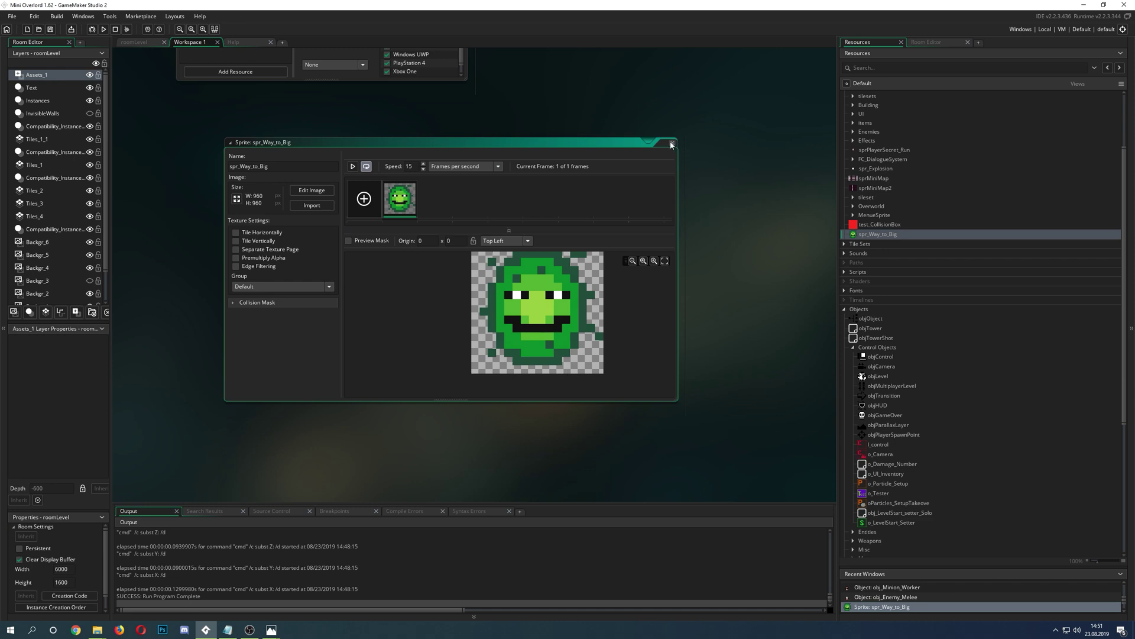
pyautogui.moveTo(639, 140); pyautogui.dragTo(660, 122)
pyautogui.keyDown('ctrl'); pyautogui.scroll(2, 576, 263); pyautogui.keyUp('ctrl')
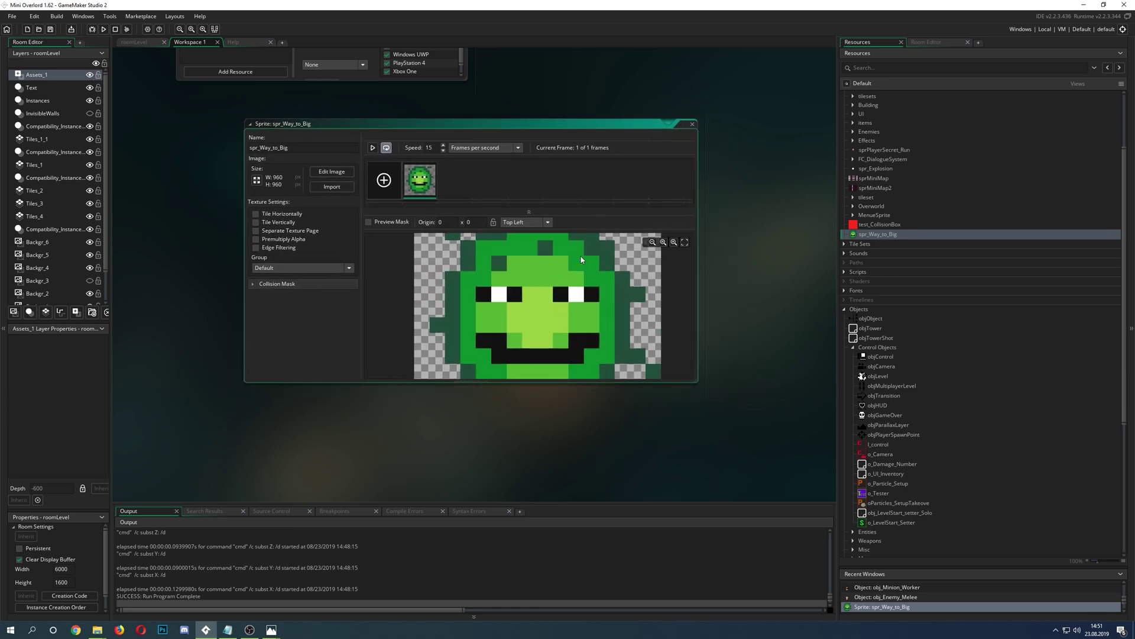
pyautogui.keyDown('ctrl'); pyautogui.scroll(-3, 562, 283); pyautogui.keyUp('ctrl')
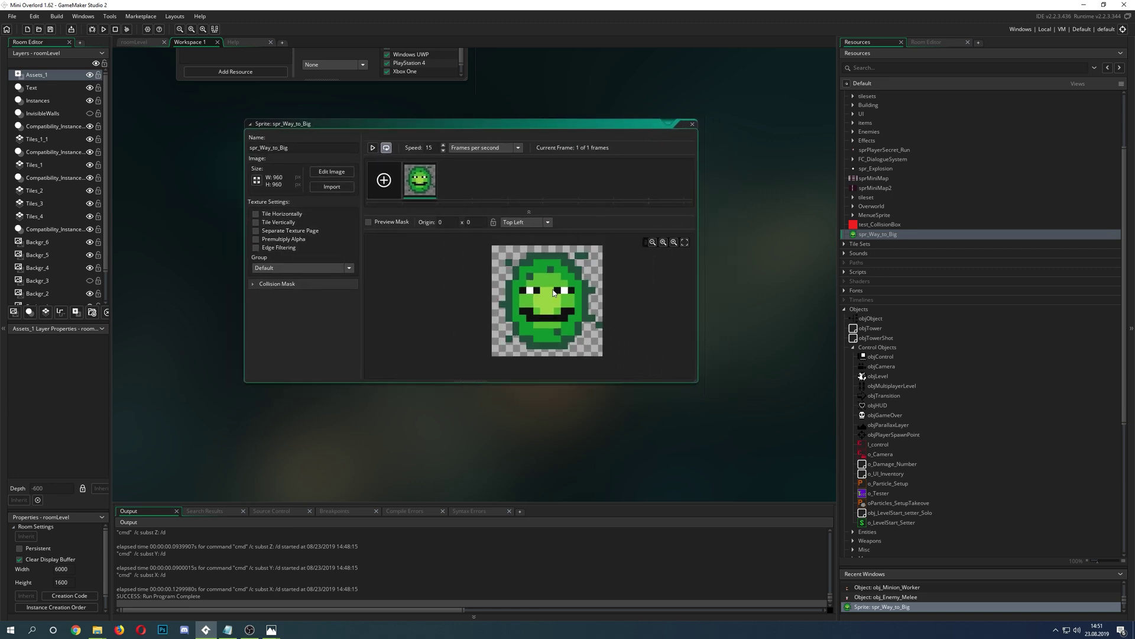
pyautogui.moveTo(699, 383); pyautogui.dragTo(772, 467)
pyautogui.keyDown('ctrl'); pyautogui.scroll(2, 419, 307); pyautogui.keyUp('ctrl')
pyautogui.keyDown('ctrl'); pyautogui.scroll(-2, 418, 308); pyautogui.keyUp('ctrl')
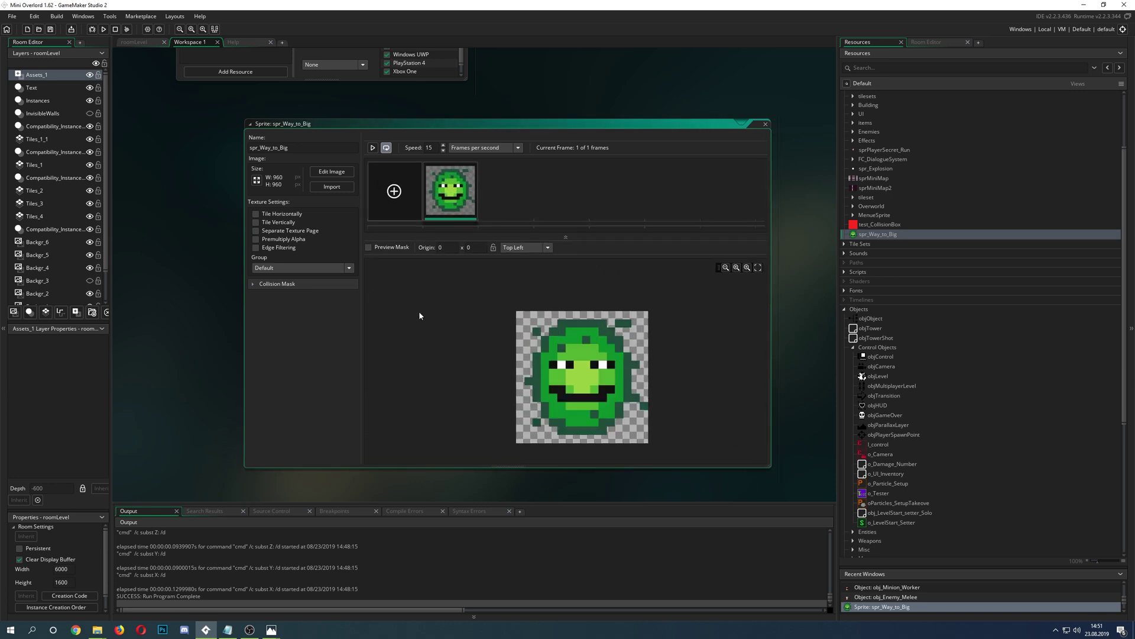
pyautogui.keyDown('ctrl'); pyautogui.scroll(1, 418, 310); pyautogui.keyUp('ctrl')
pyautogui.scroll(-1, 417, 311)
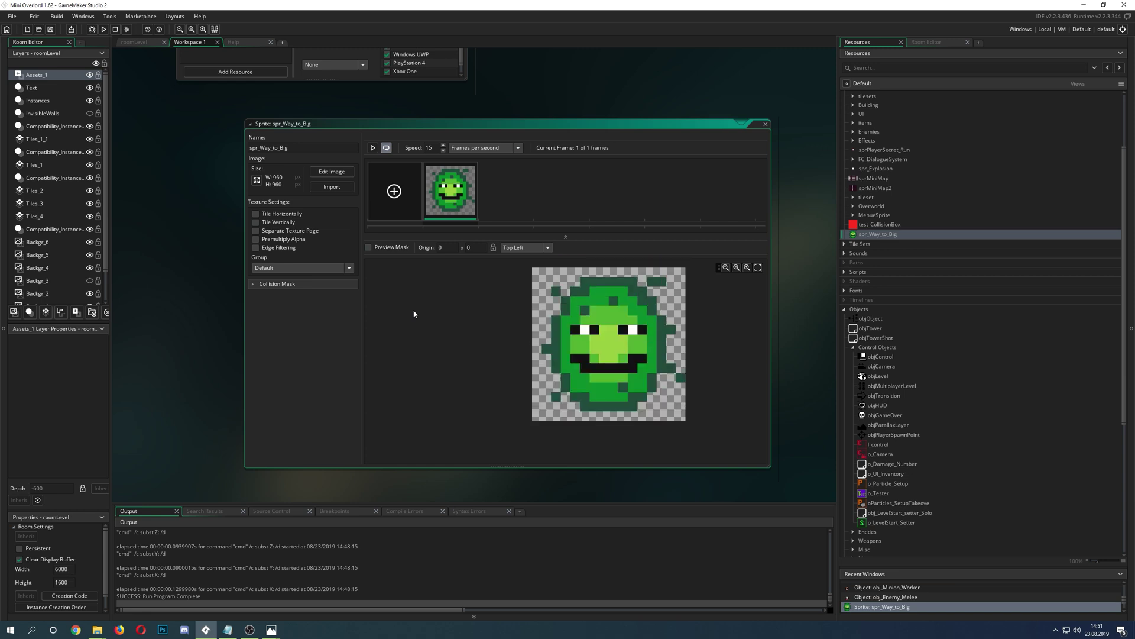
pyautogui.keyDown('shift'); pyautogui.hscroll(1, 661, 374); pyautogui.keyUp('shift')
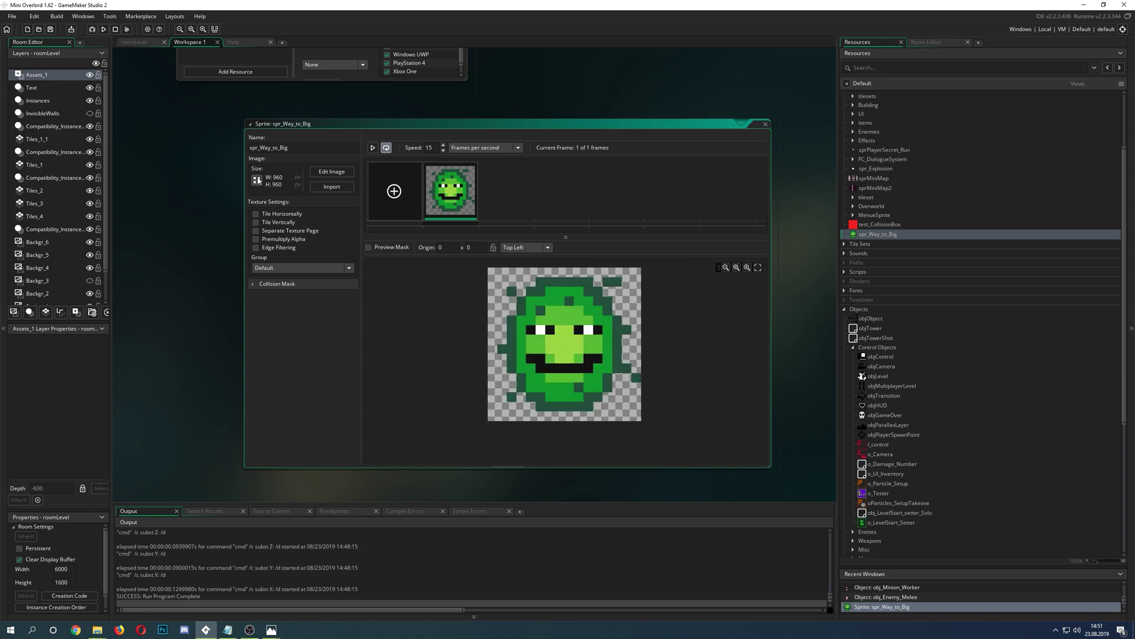
pyautogui.click(138, 42)
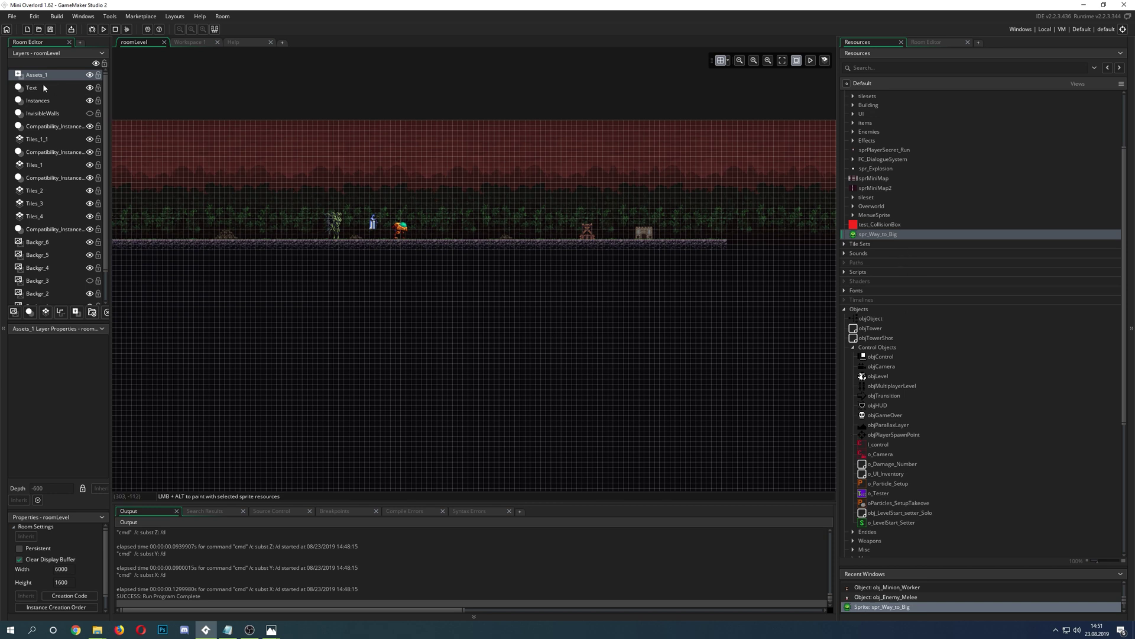
pyautogui.click(887, 237)
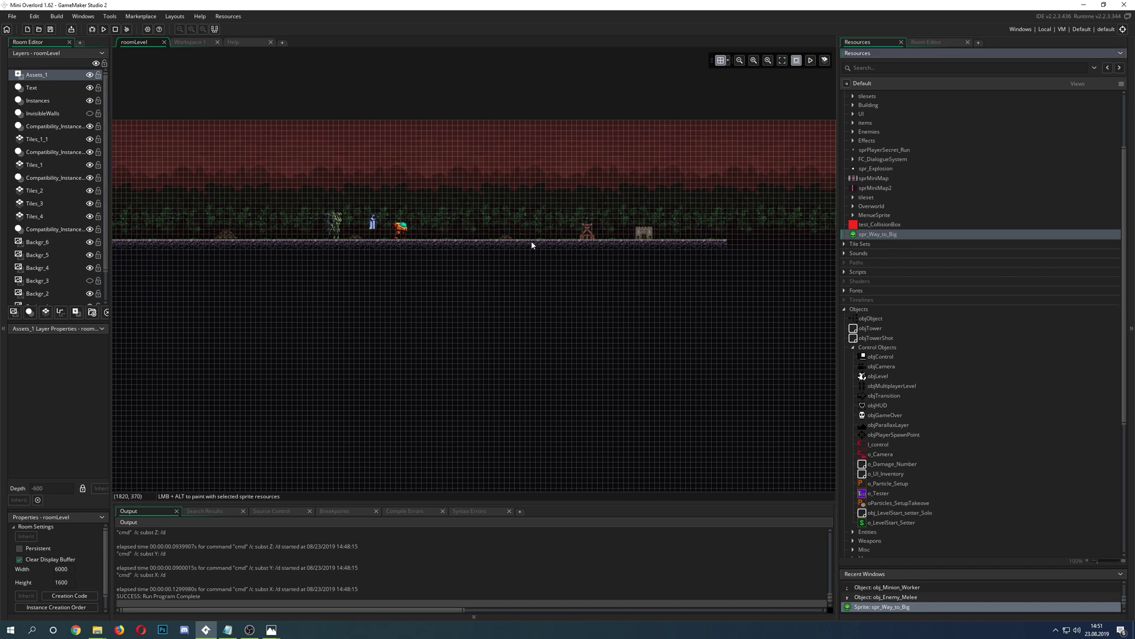
pyautogui.keyDown('alt'); pyautogui.click(377, 128); pyautogui.keyUp('alt')
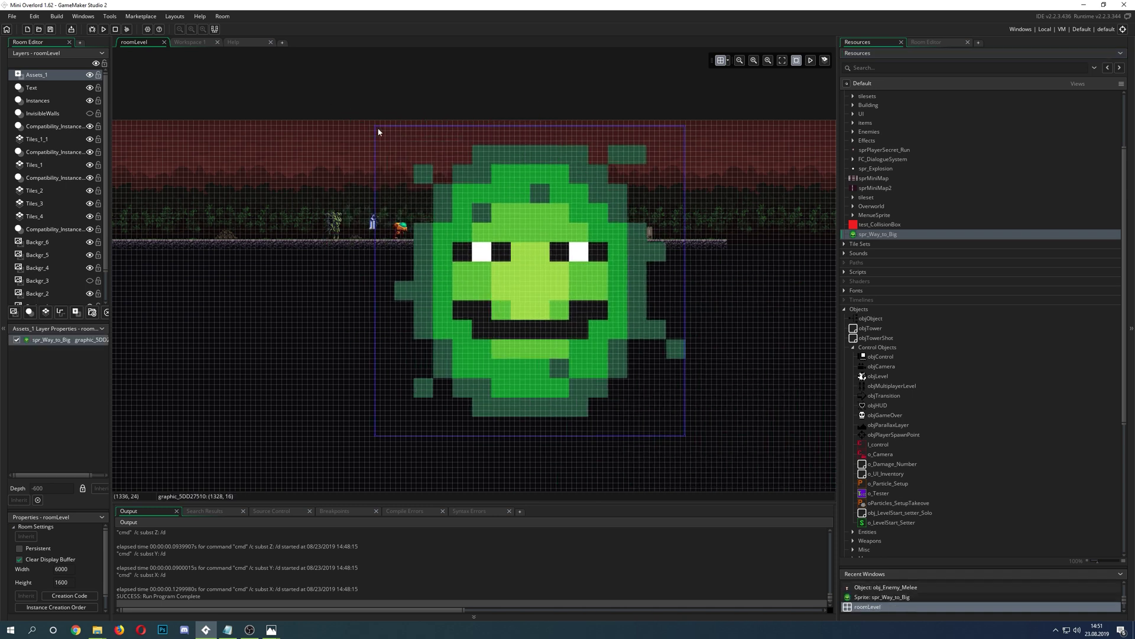
pyautogui.keyDown('ctrl'); pyautogui.scroll(2, 311, 232); pyautogui.keyUp('ctrl')
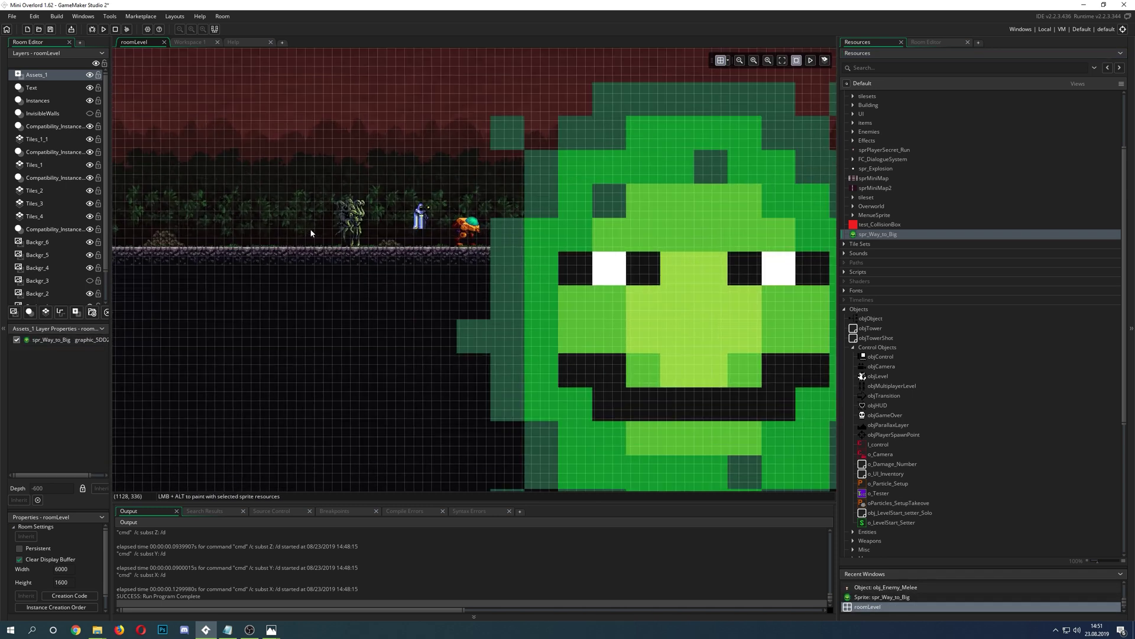
pyautogui.keyDown('ctrl'); pyautogui.scroll(1, 311, 233); pyautogui.keyUp('ctrl')
pyautogui.scroll(-5, 311, 233)
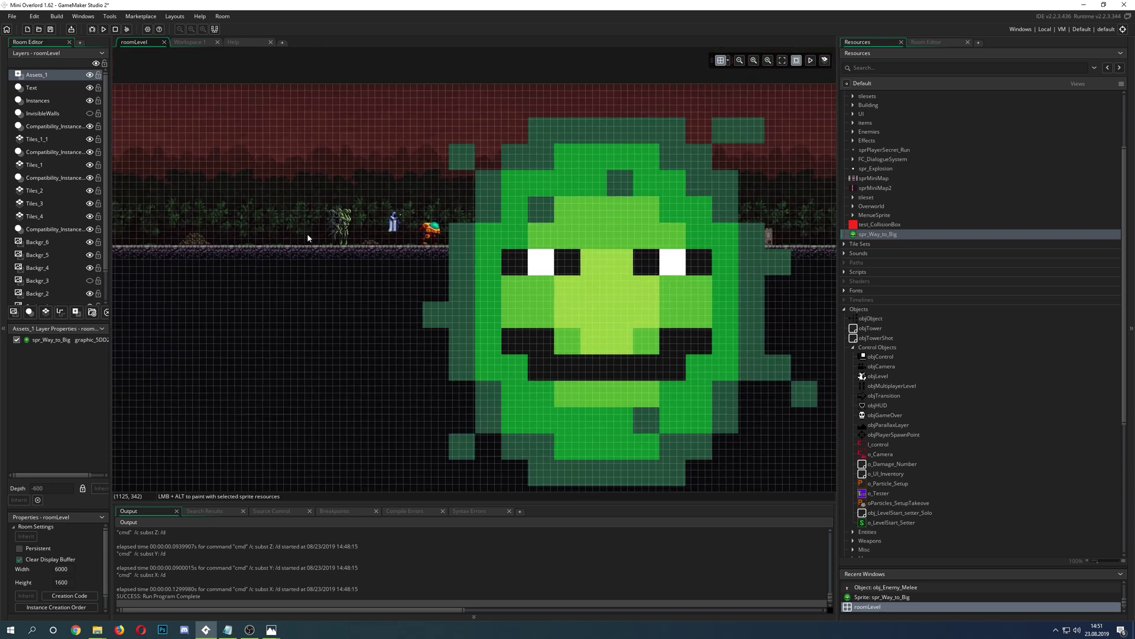
pyautogui.scroll(1, 308, 237)
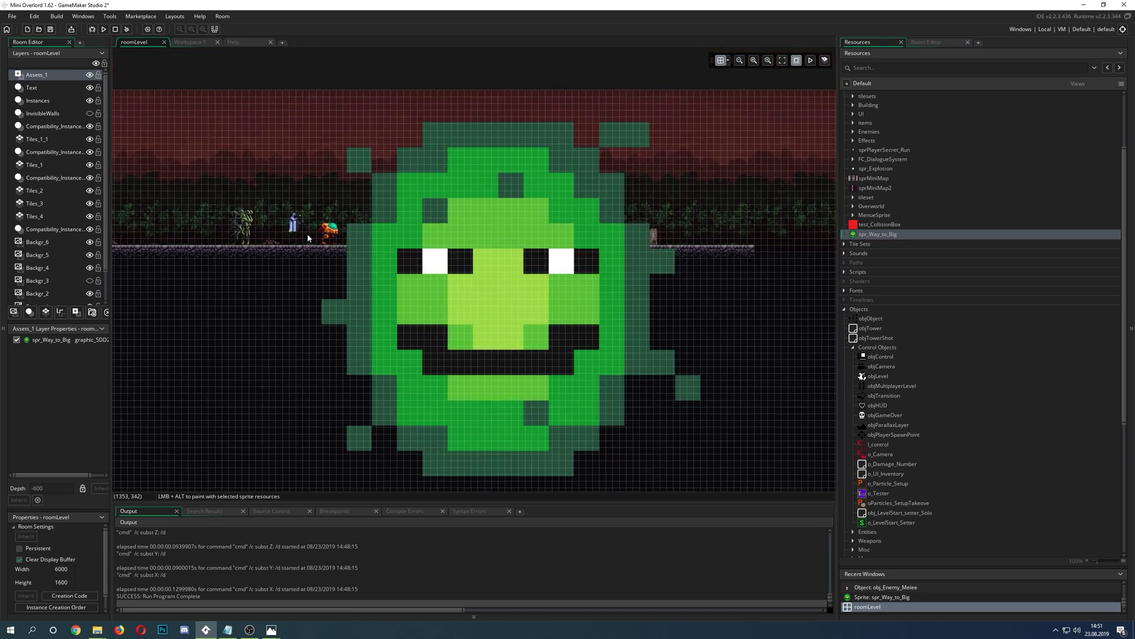
pyautogui.click(443, 236)
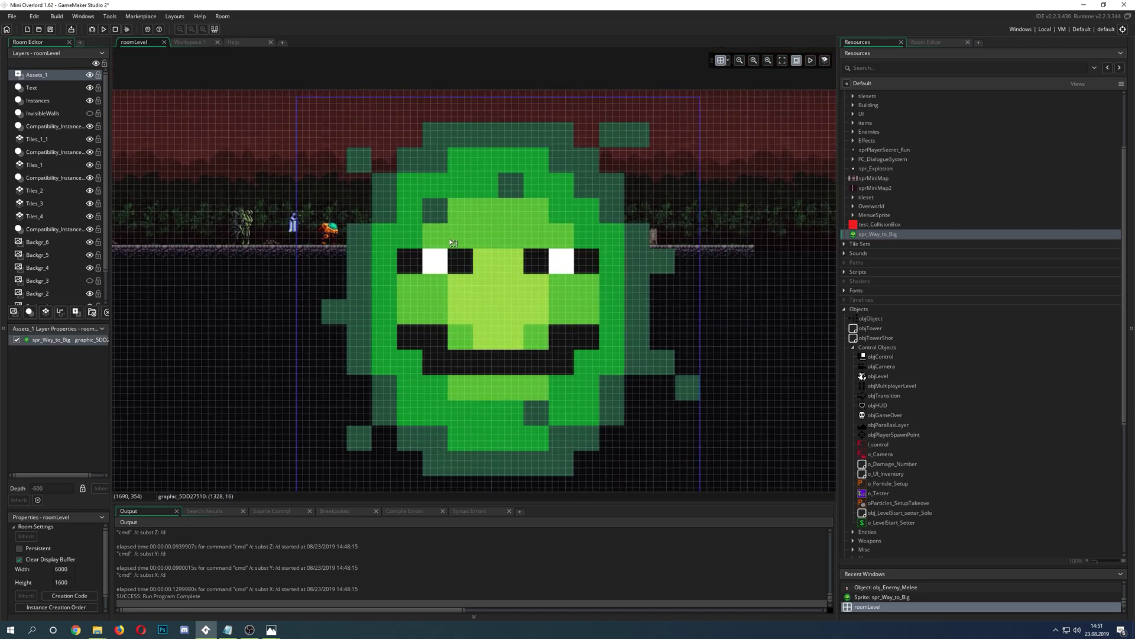
pyautogui.press('Delete')
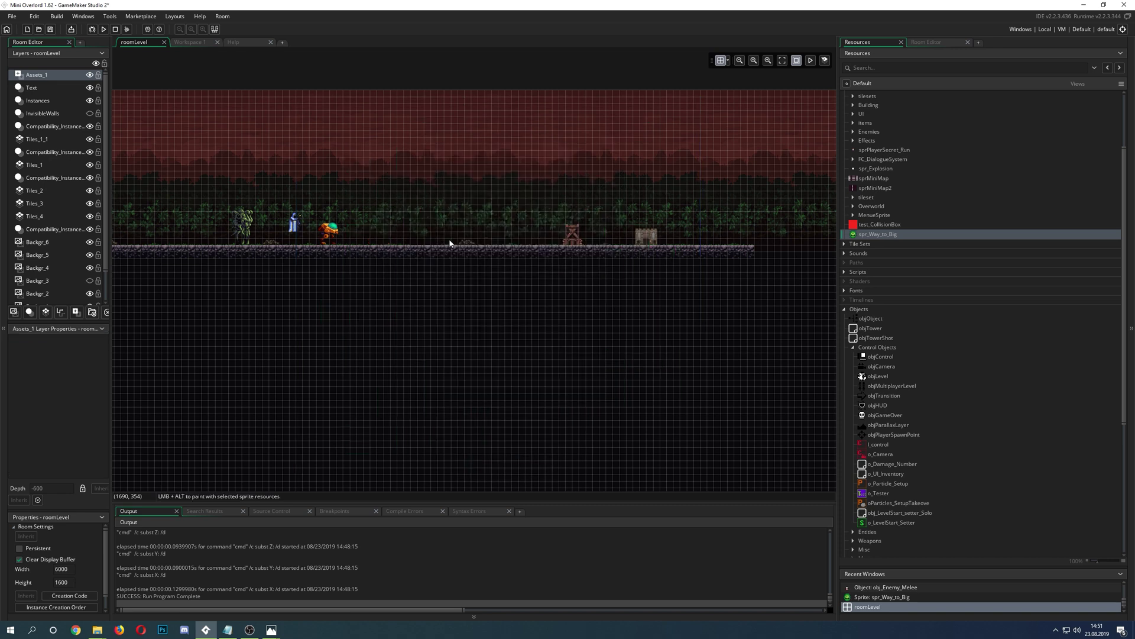
pyautogui.hotkey('ctrl', 'z')
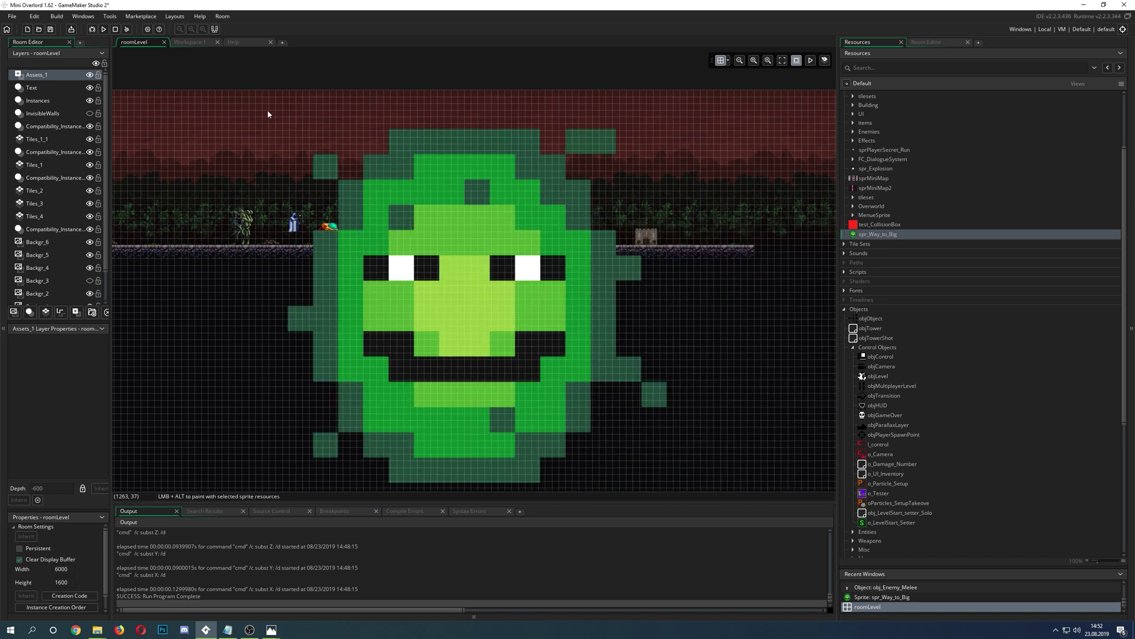
pyautogui.hotkey('ctrl', 'y')
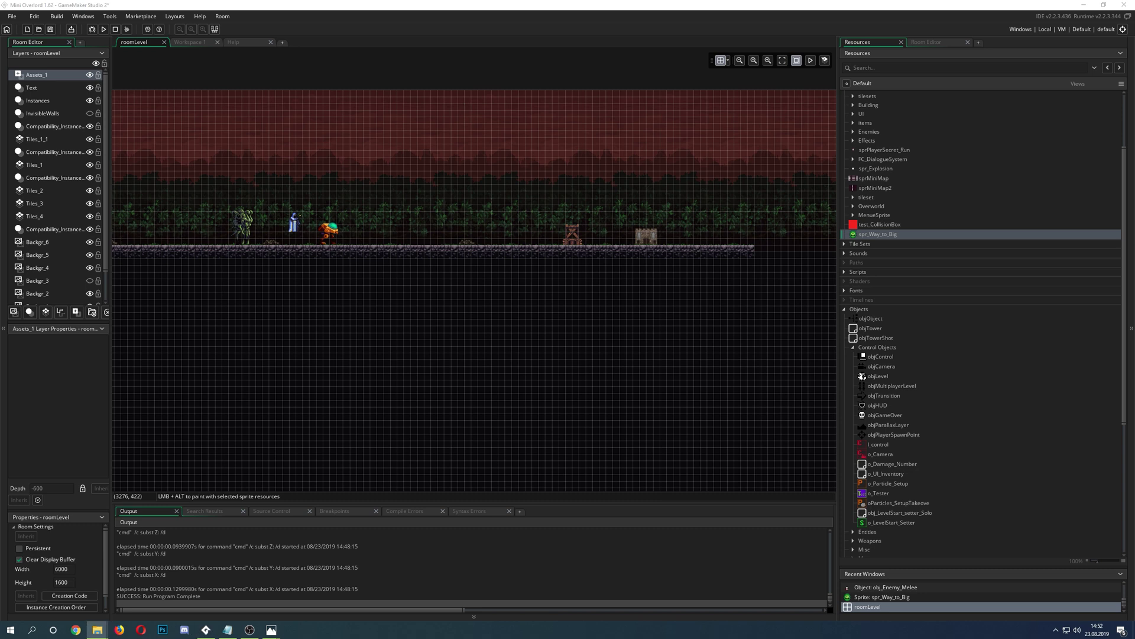
# Bring up texture_1.png in Photos and zoom around the giant green sprite and controller graphic.
pyautogui.hotkey('alt', 'Tab')
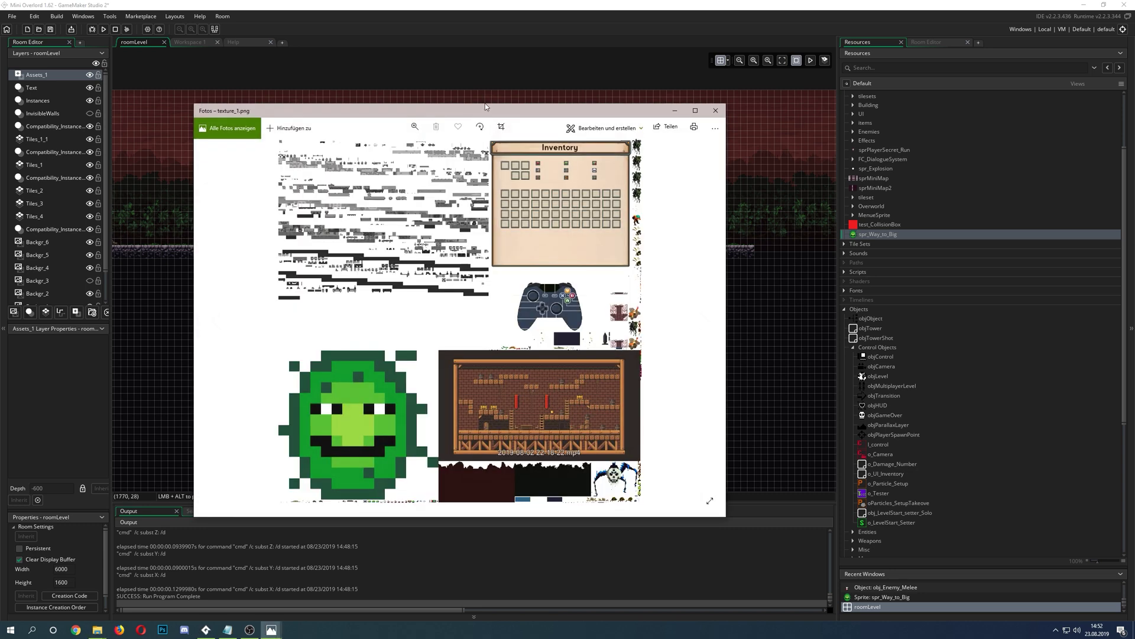
pyautogui.moveTo(485, 106); pyautogui.dragTo(485, 81)
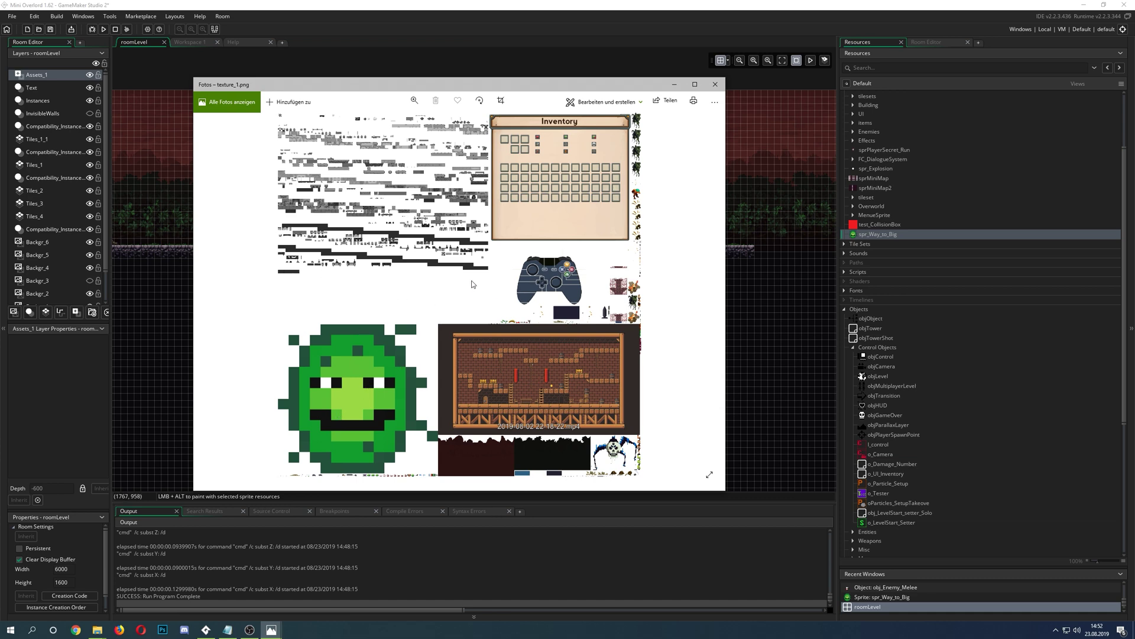
pyautogui.scroll(3, 317, 387)
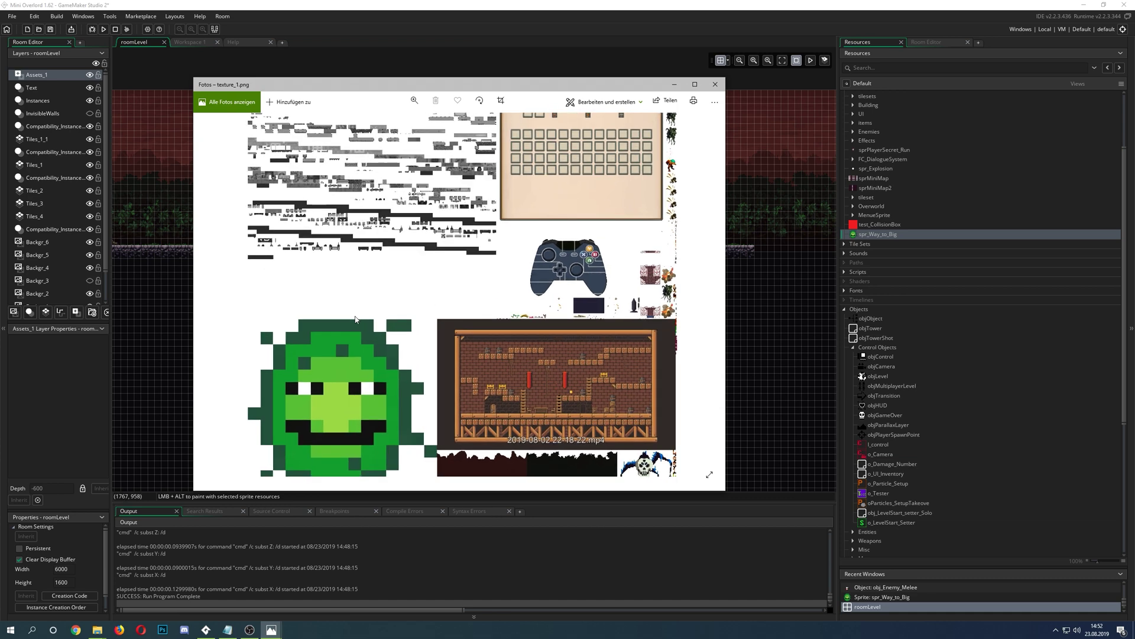
pyautogui.scroll(2, 311, 226)
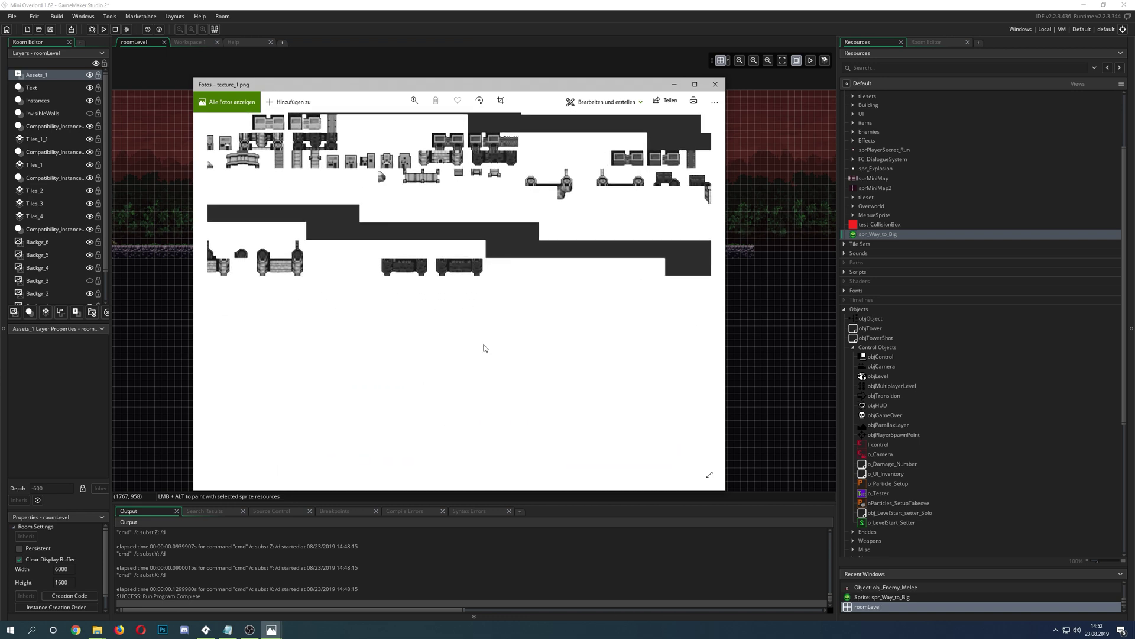
pyautogui.scroll(5, 455, 388)
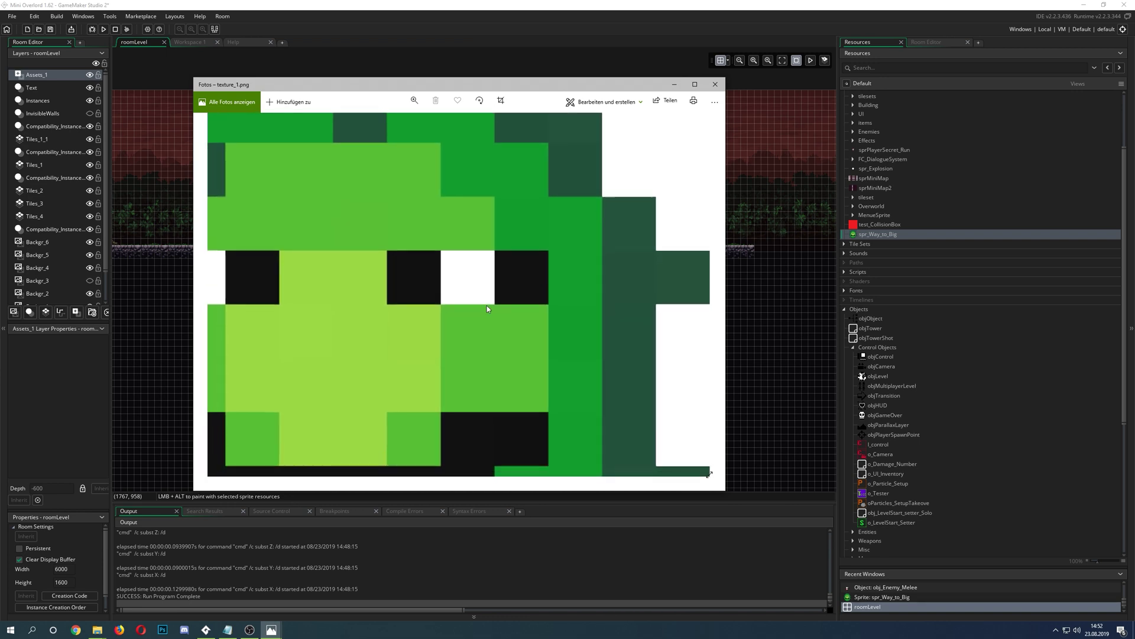
pyautogui.scroll(-5, 561, 305)
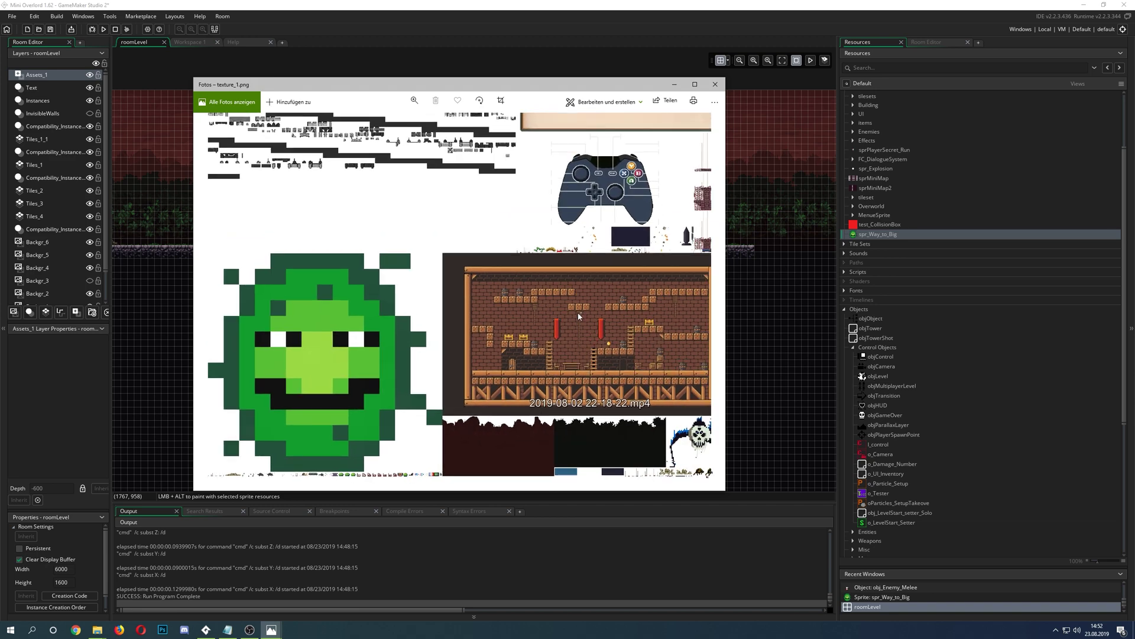
pyautogui.scroll(-1, 624, 298)
pyautogui.scroll(4, 614, 185)
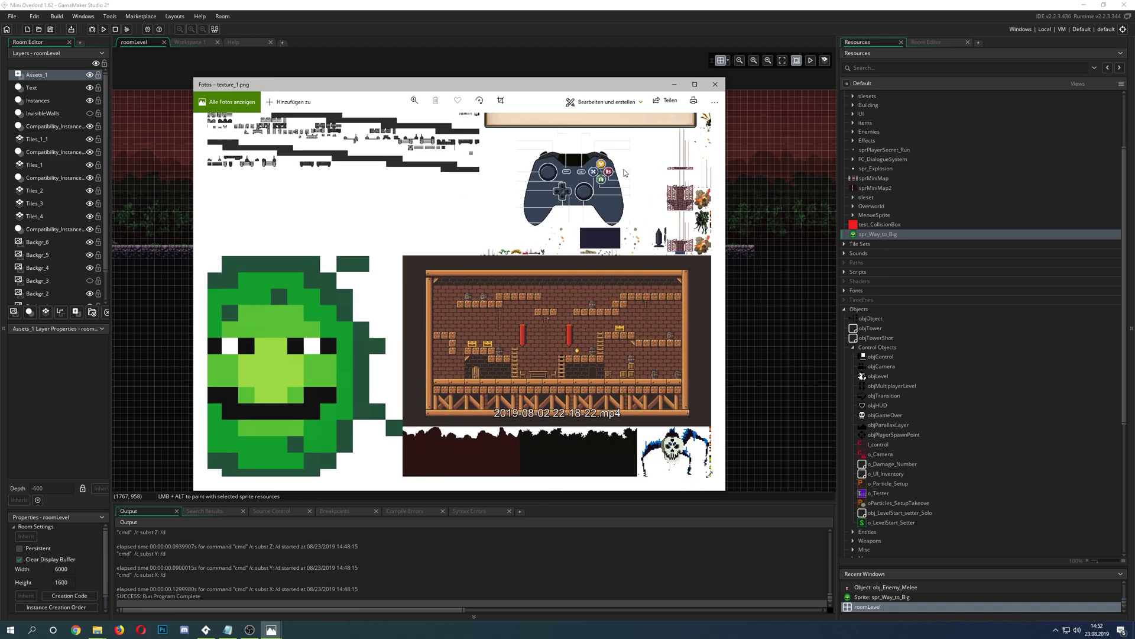
pyautogui.scroll(3, 614, 185)
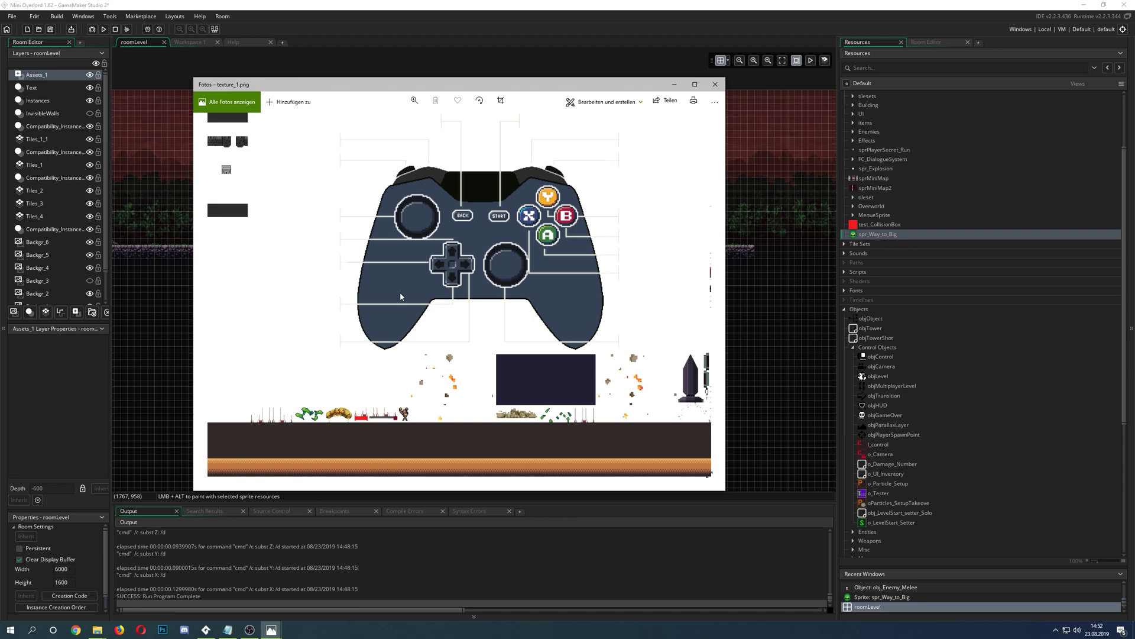
pyautogui.scroll(-2, 399, 292)
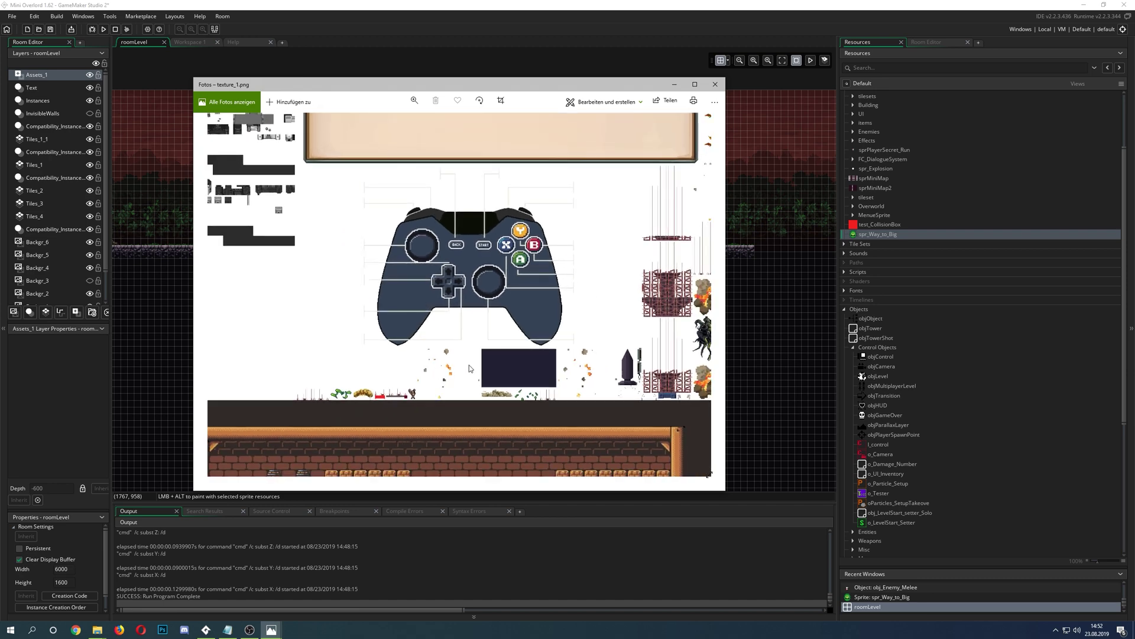
pyautogui.scroll(-2, 470, 368)
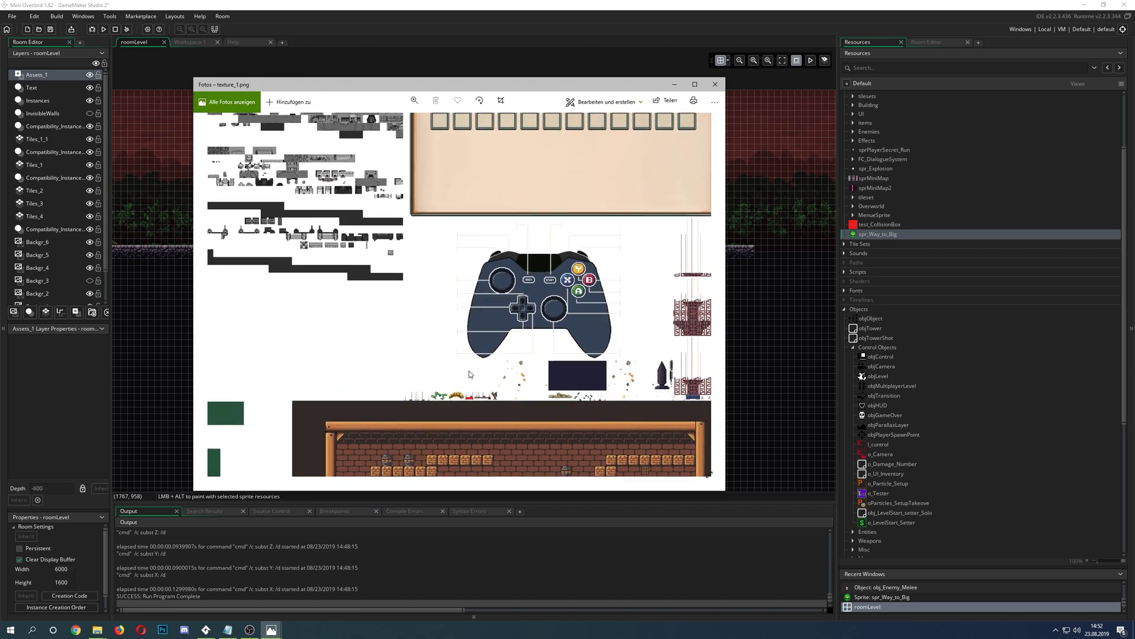
pyautogui.scroll(2, 494, 288)
pyautogui.scroll(-2, 494, 289)
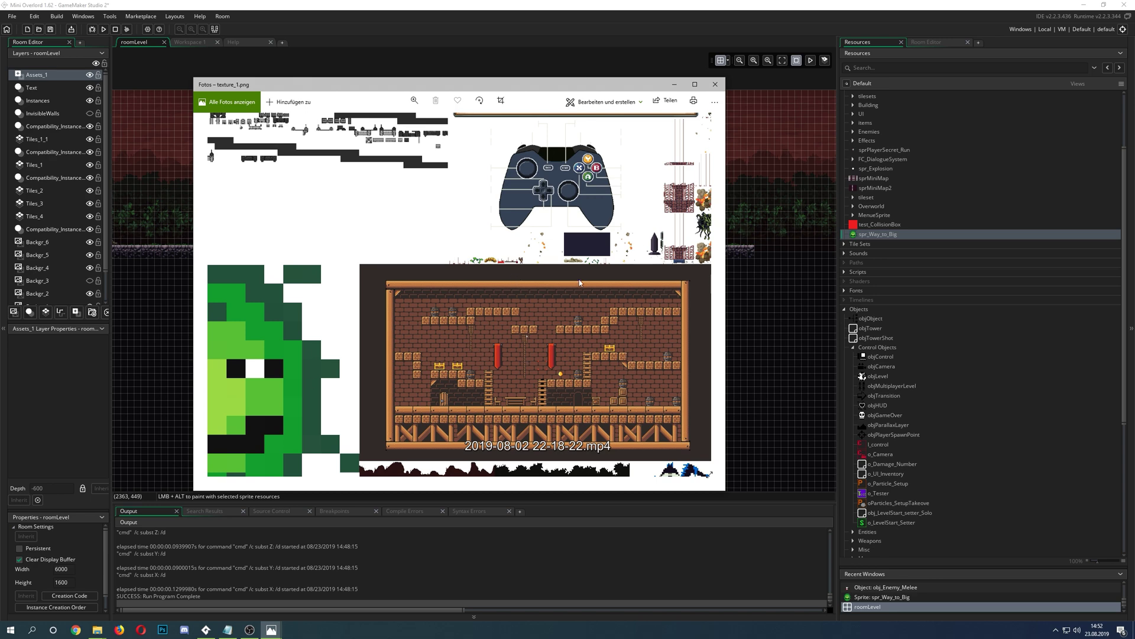
pyautogui.scroll(2, 599, 322)
# Close the texture page image, check the Windows graphics texture page size of 2048x2048, and cancel unchanged.
pyautogui.click(715, 84)
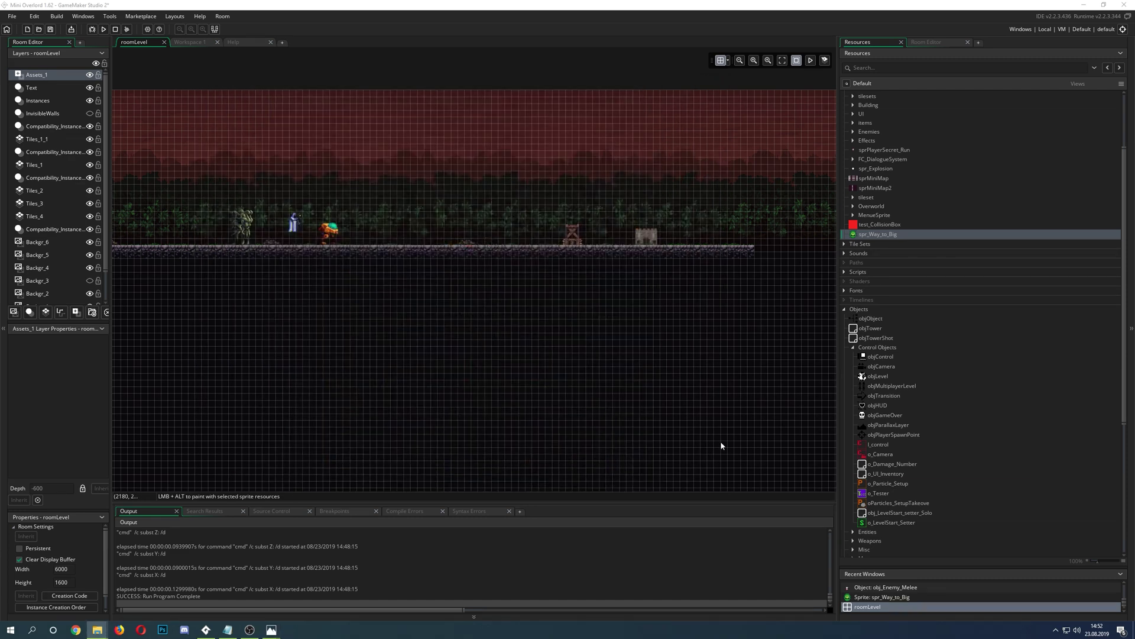
pyautogui.scroll(-6, 893, 474)
pyautogui.scroll(-2, 890, 464)
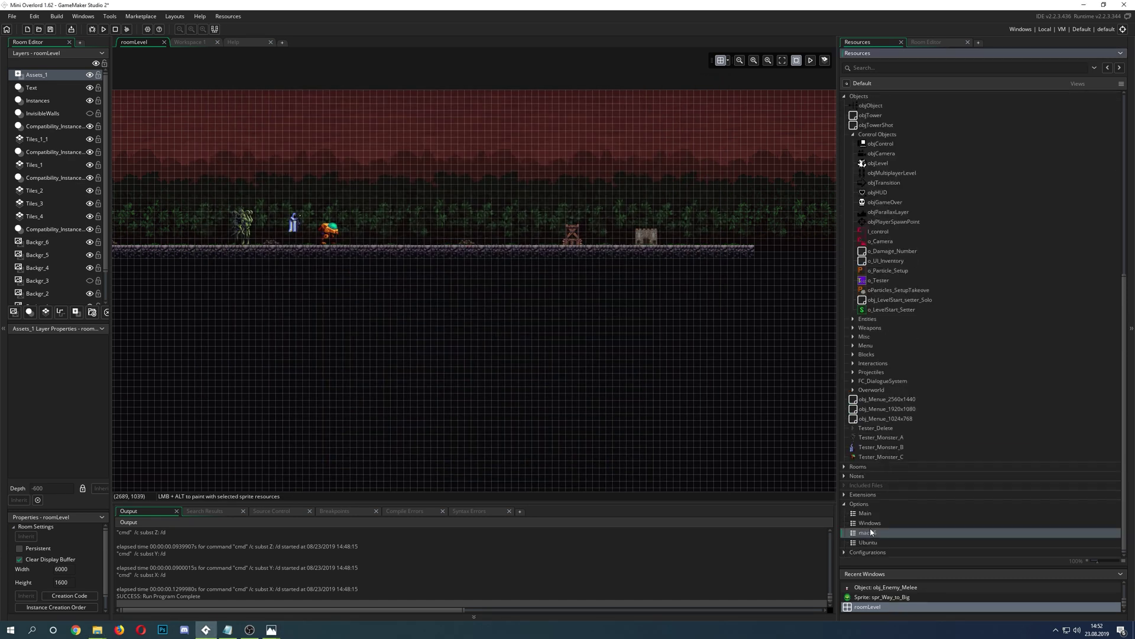
pyautogui.doubleClick(870, 522)
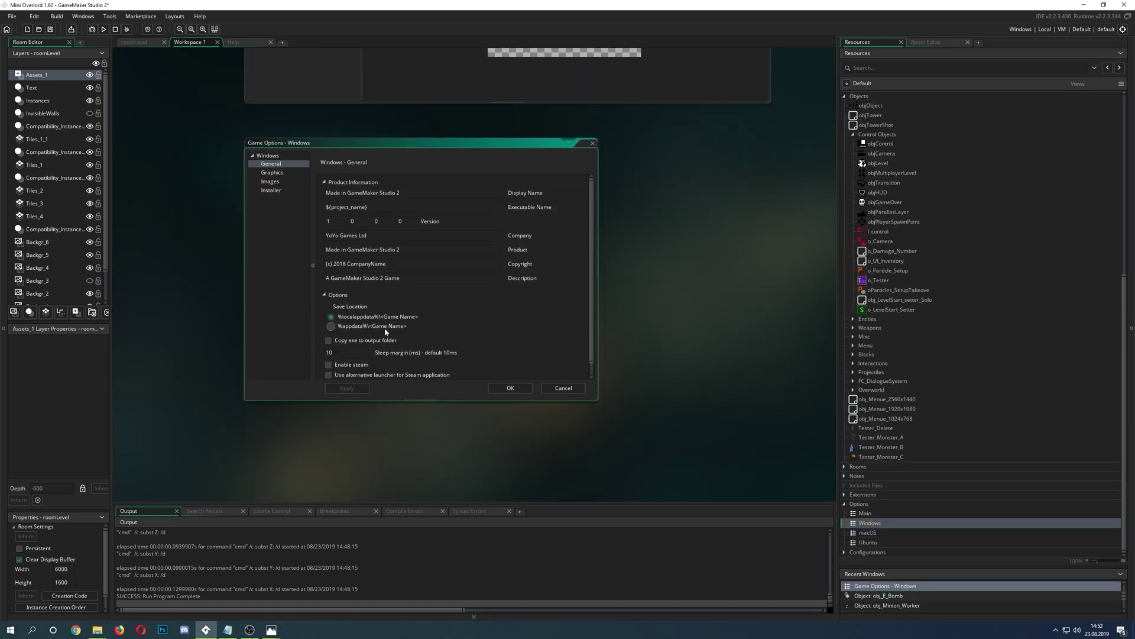
pyautogui.click(272, 173)
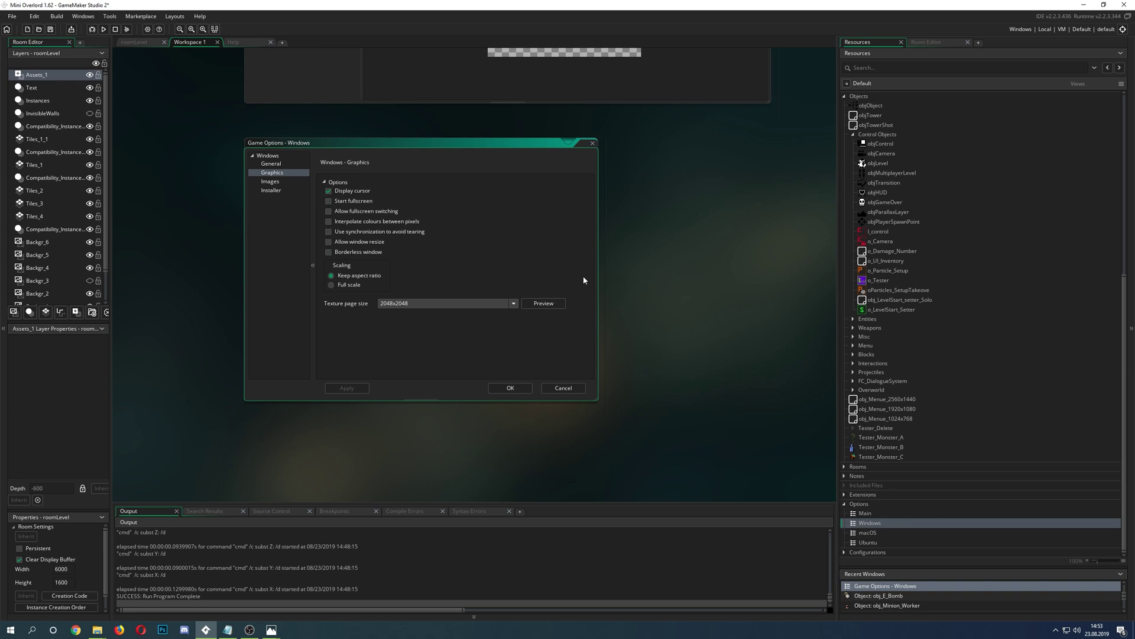
pyautogui.click(563, 388)
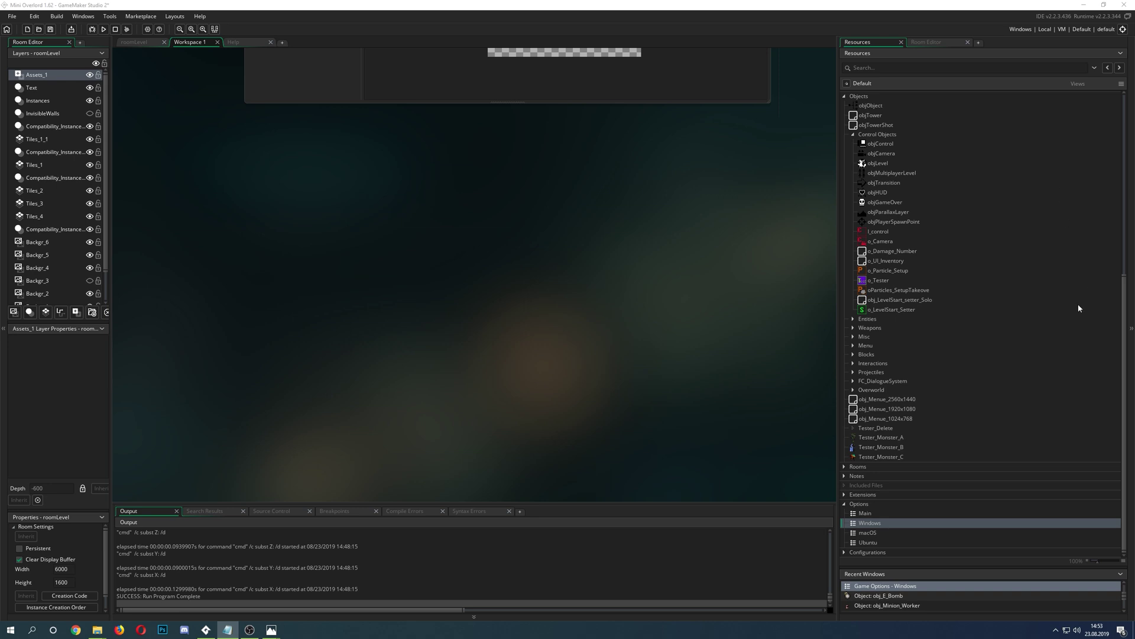
# Close the currently open spr_Way_to_Big sprite editor.
pyautogui.scroll(7, 691, 275)
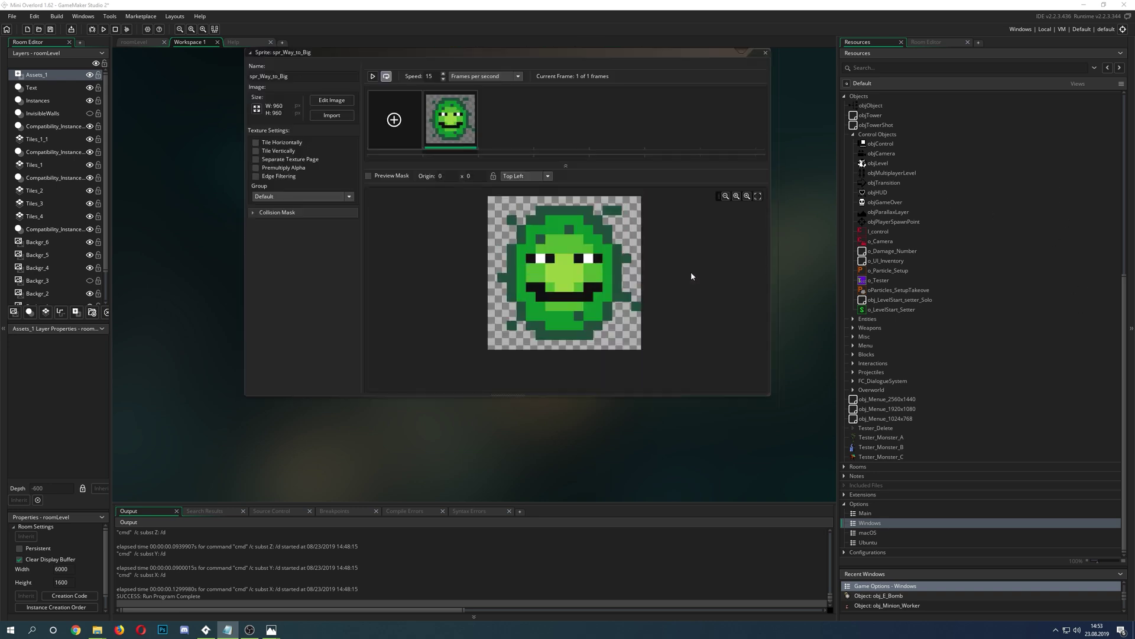
pyautogui.click(766, 159)
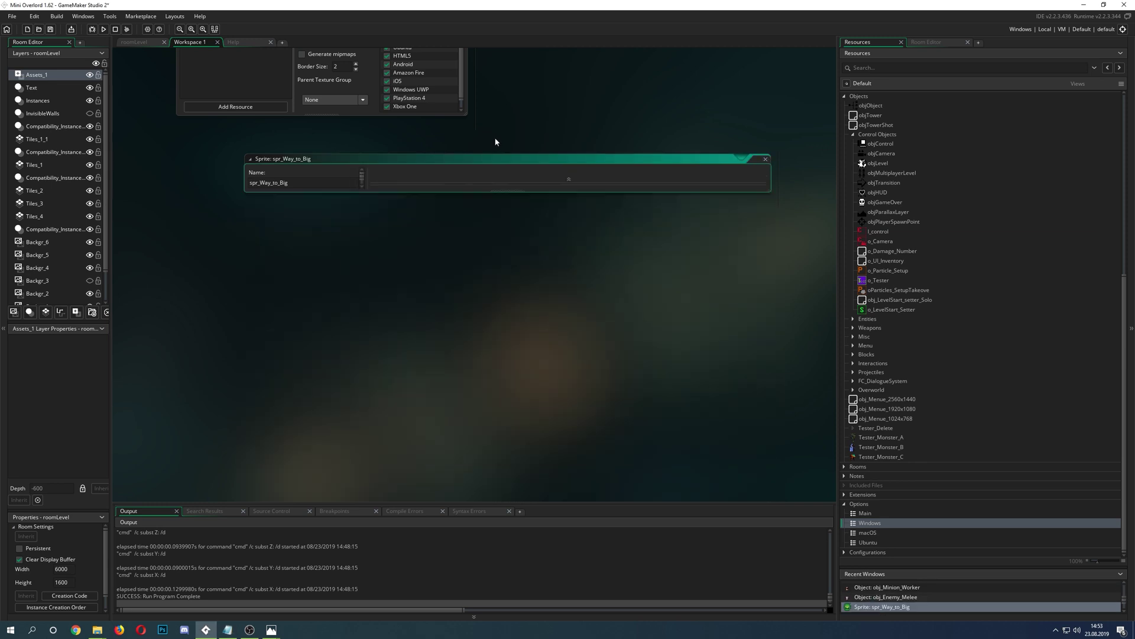
pyautogui.scroll(4, 496, 141)
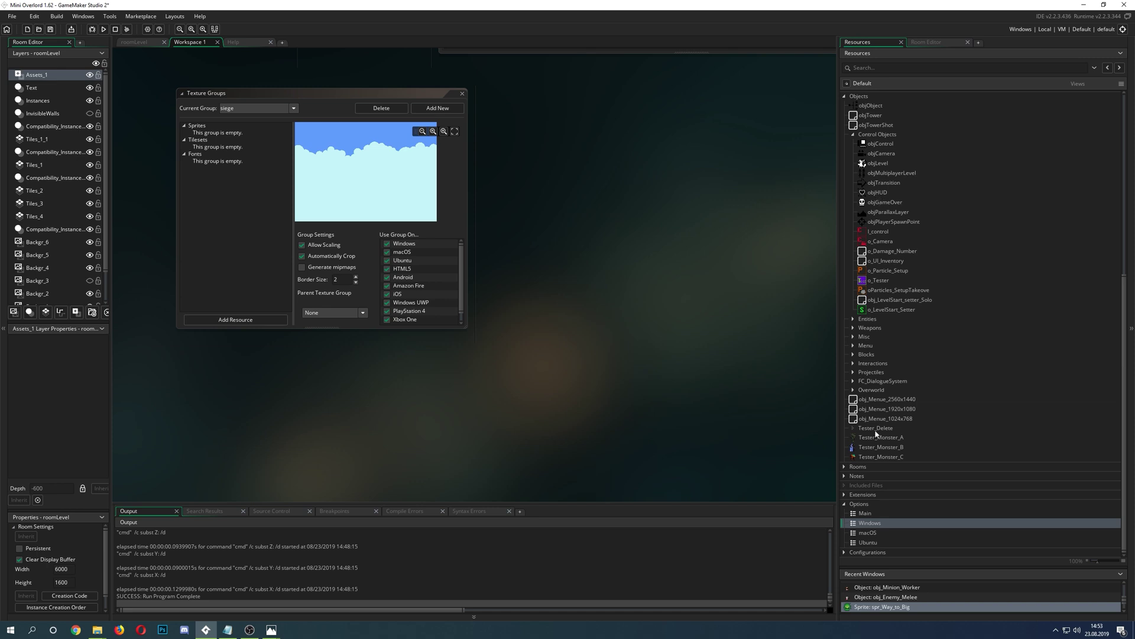
pyautogui.scroll(5, 921, 215)
# Reopen spr_Way_to_Big, set its texture group to siege, and close the editor.
pyautogui.doubleClick(884, 235)
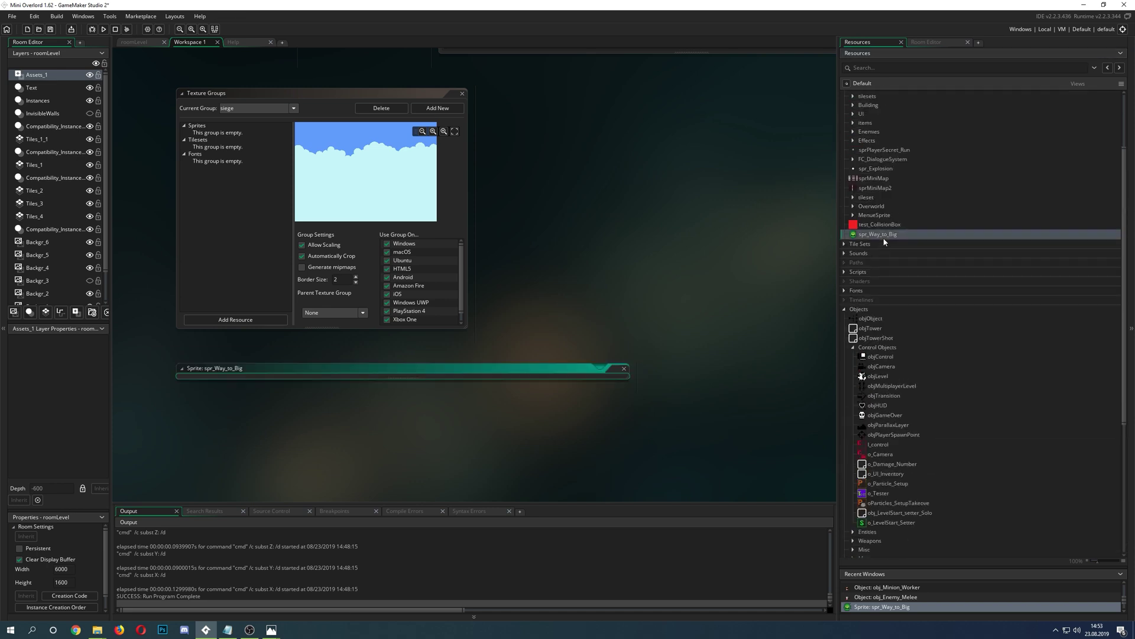
pyautogui.click(216, 287)
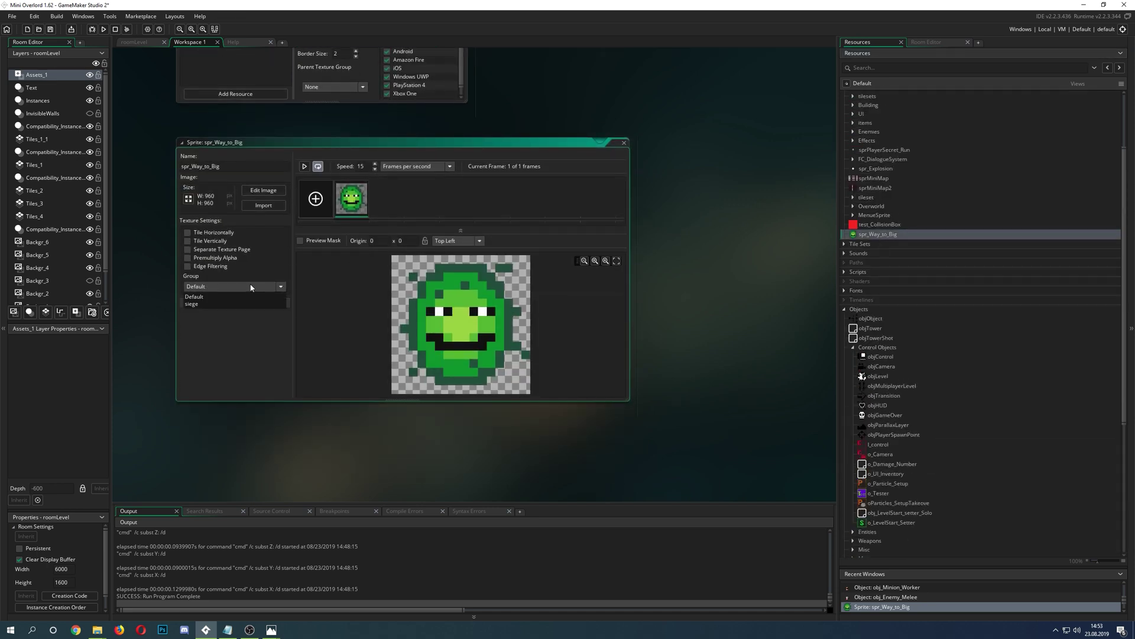
pyautogui.click(218, 304)
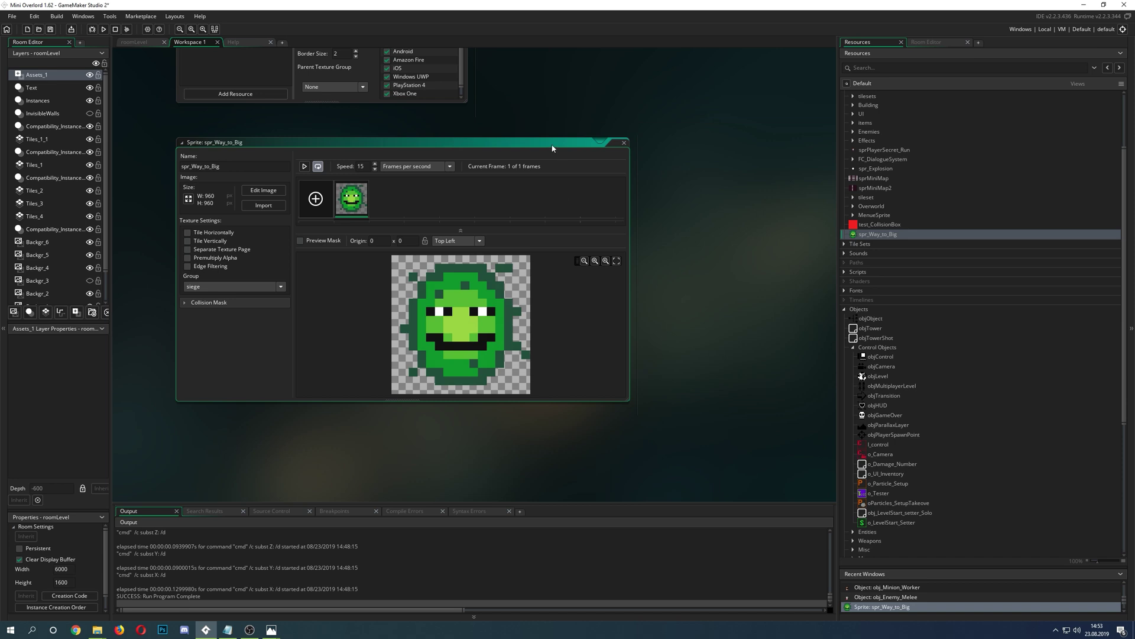
pyautogui.moveTo(553, 148); pyautogui.dragTo(597, 158)
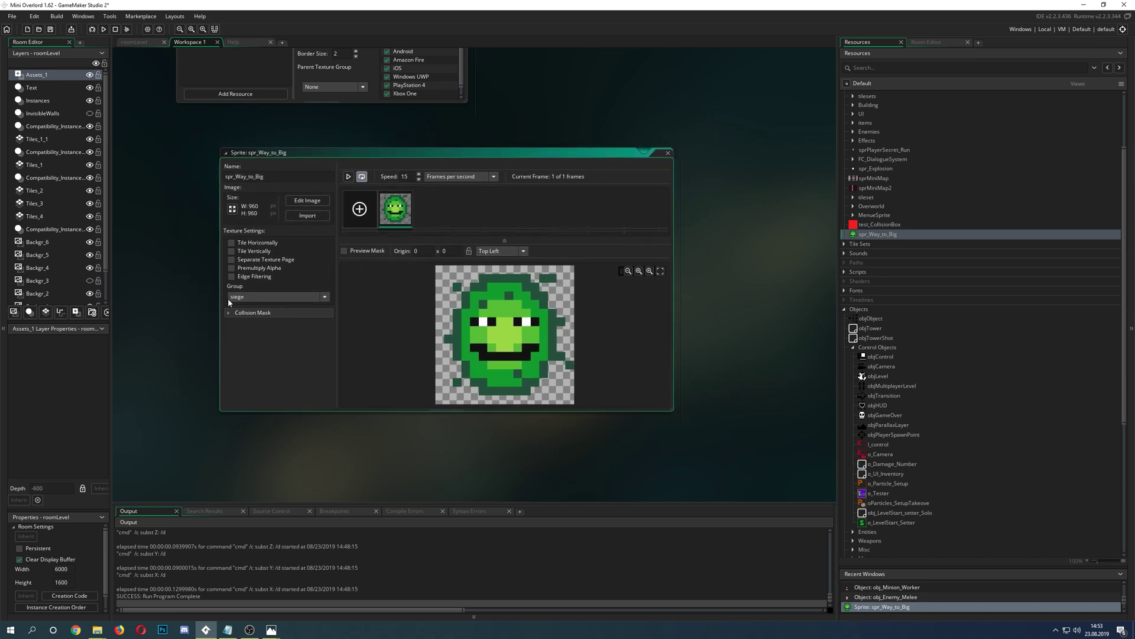
pyautogui.click(667, 155)
pyautogui.scroll(5, 492, 391)
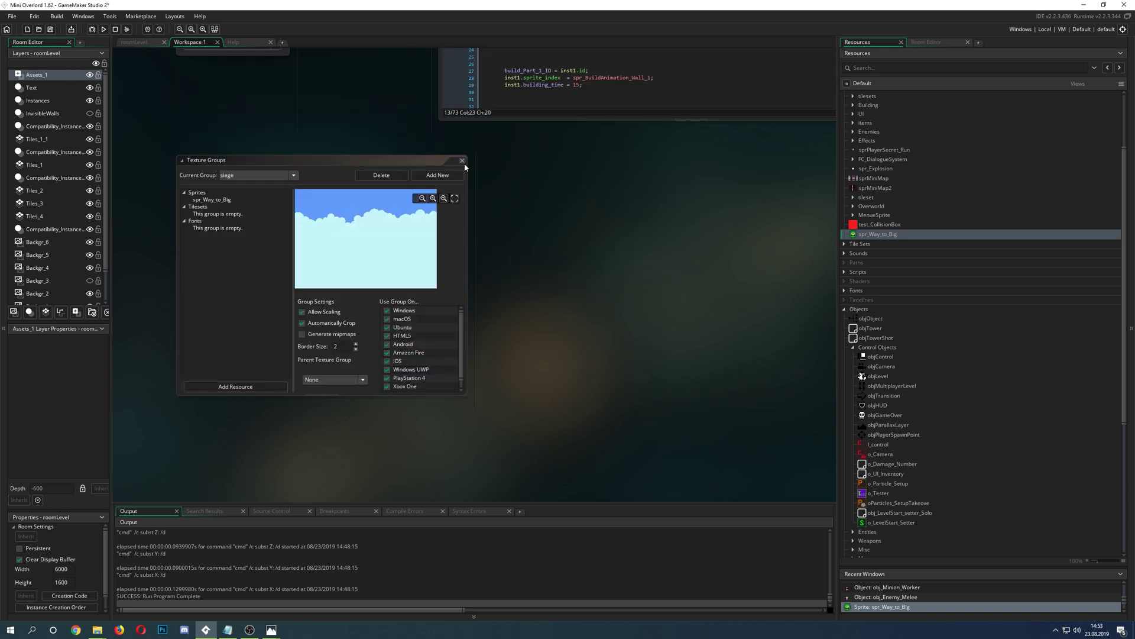
# Scroll up to the objPlayer1 and objMinion editors and select the control object in Resources.
pyautogui.scroll(5, 412, 207)
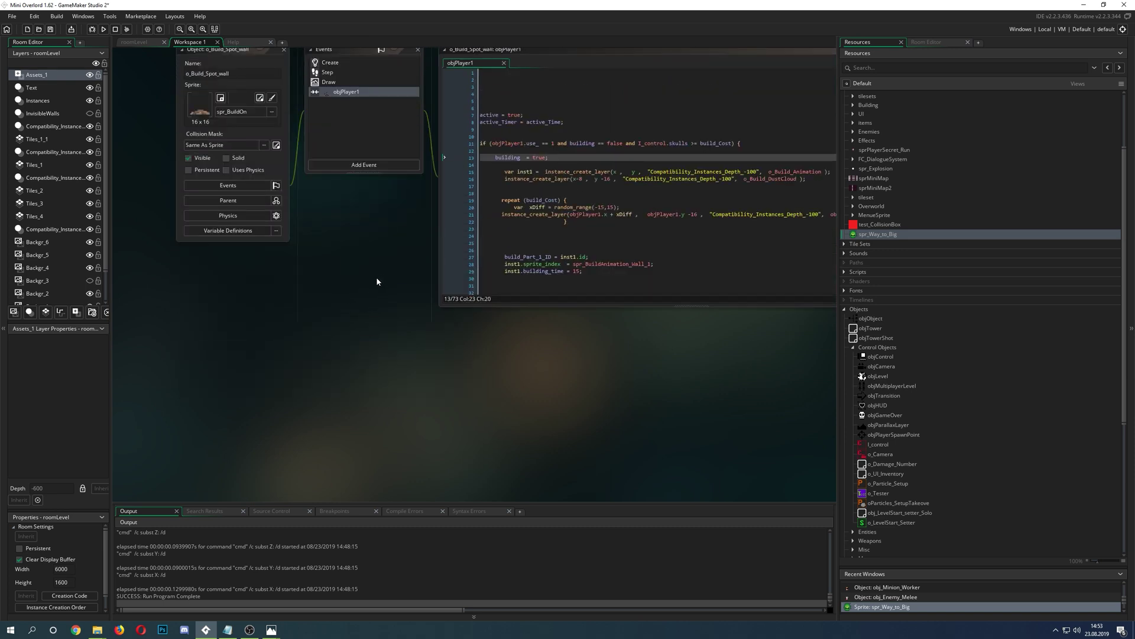
pyautogui.scroll(10, 377, 278)
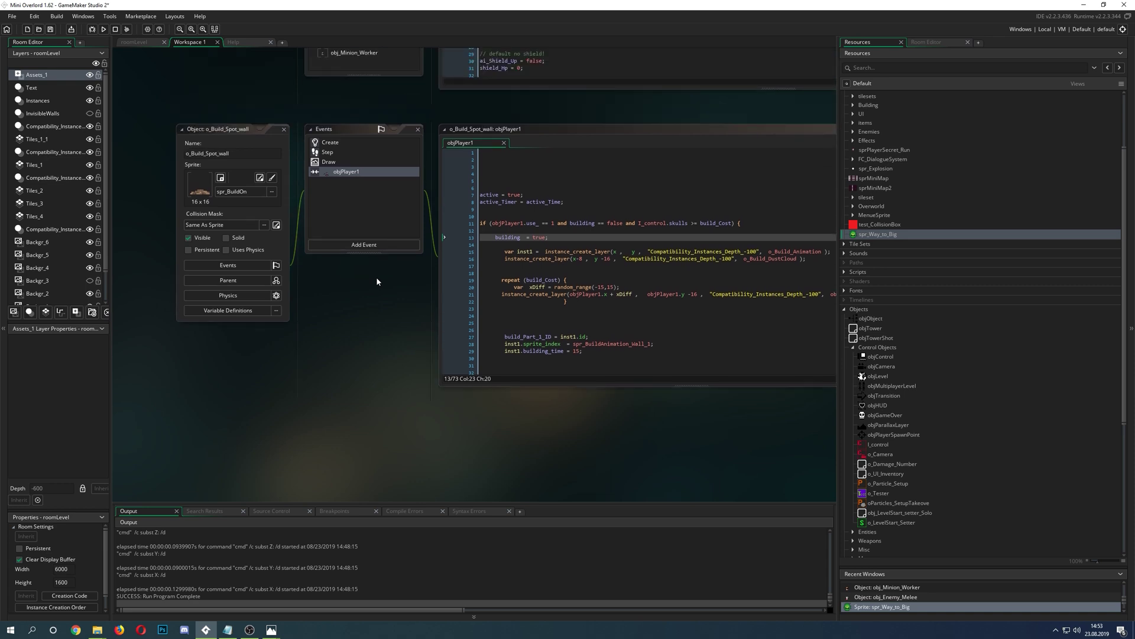
pyautogui.scroll(6, 376, 277)
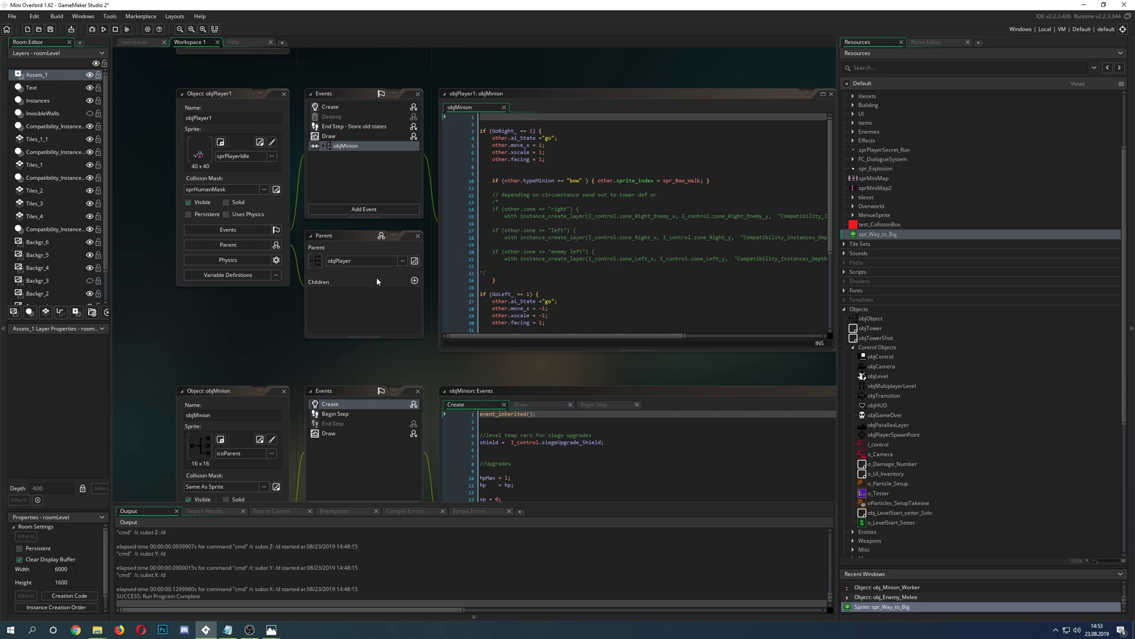
pyautogui.keyDown('ctrl'); pyautogui.scroll(2, 376, 277); pyautogui.keyUp('ctrl')
pyautogui.keyDown('ctrl'); pyautogui.scroll(-3, 376, 277); pyautogui.keyUp('ctrl')
pyautogui.keyDown('ctrl'); pyautogui.scroll(3, 375, 283); pyautogui.keyUp('ctrl')
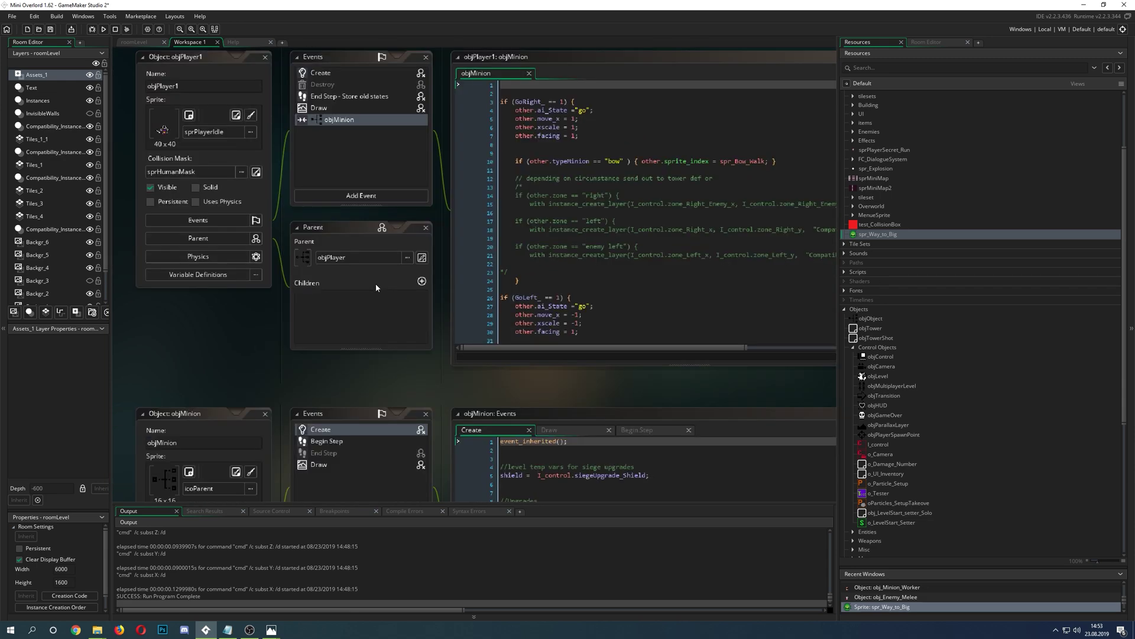
pyautogui.scroll(-2, 887, 302)
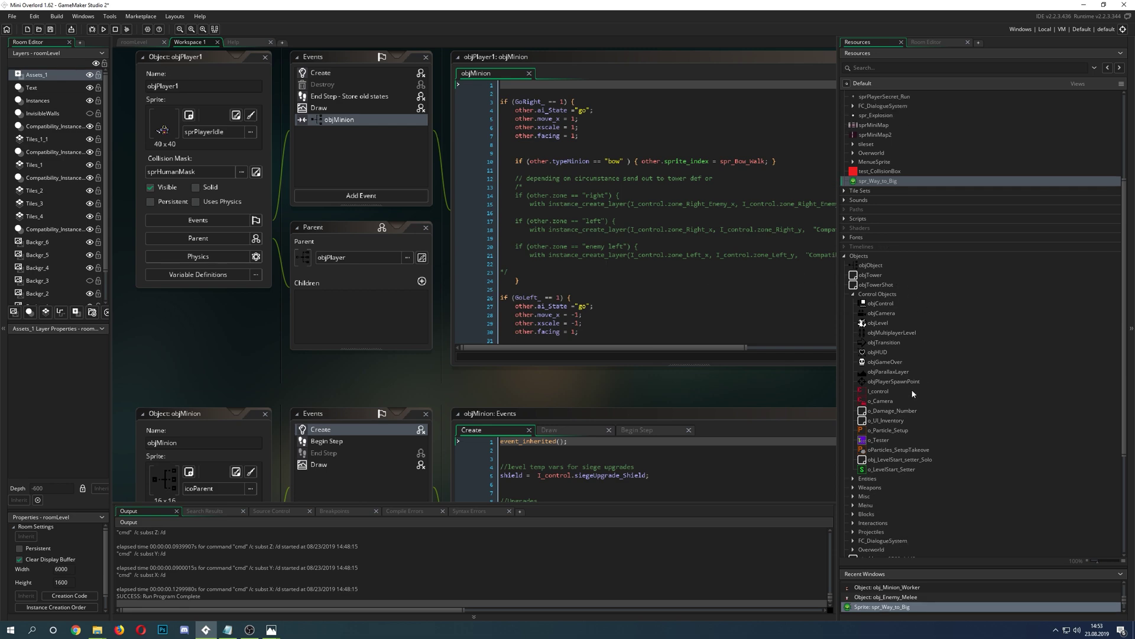
pyautogui.click(879, 393)
# Open the control object's Create code and look up show_debug_overlay in the manual with F1.
pyautogui.doubleClick(880, 393)
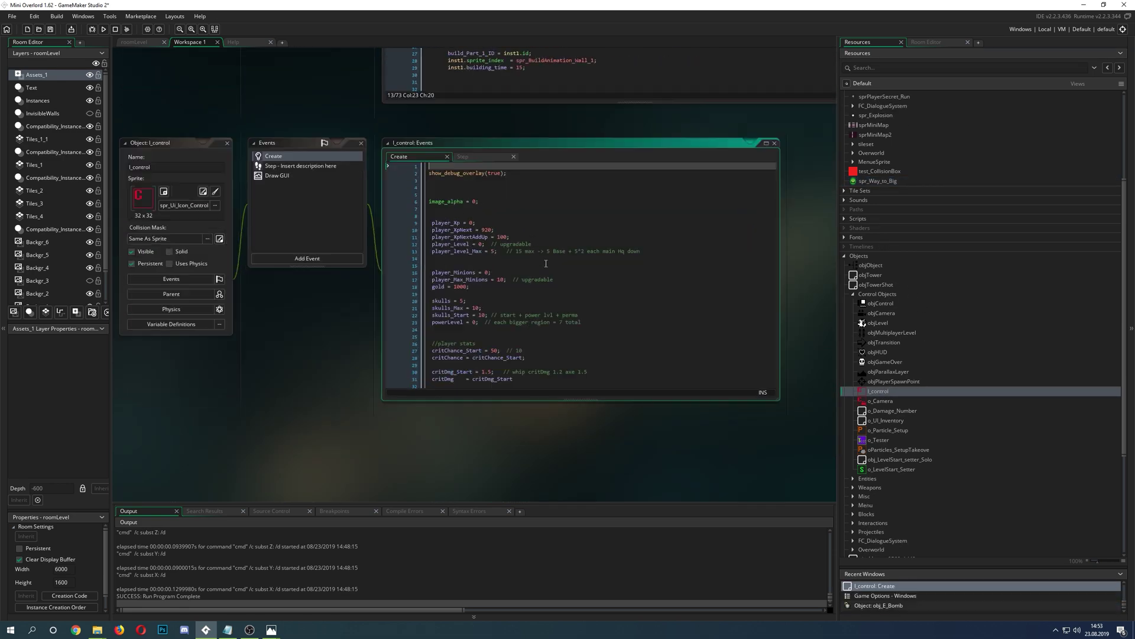
pyautogui.keyDown('ctrl'); pyautogui.scroll(3, 542, 227); pyautogui.keyUp('ctrl')
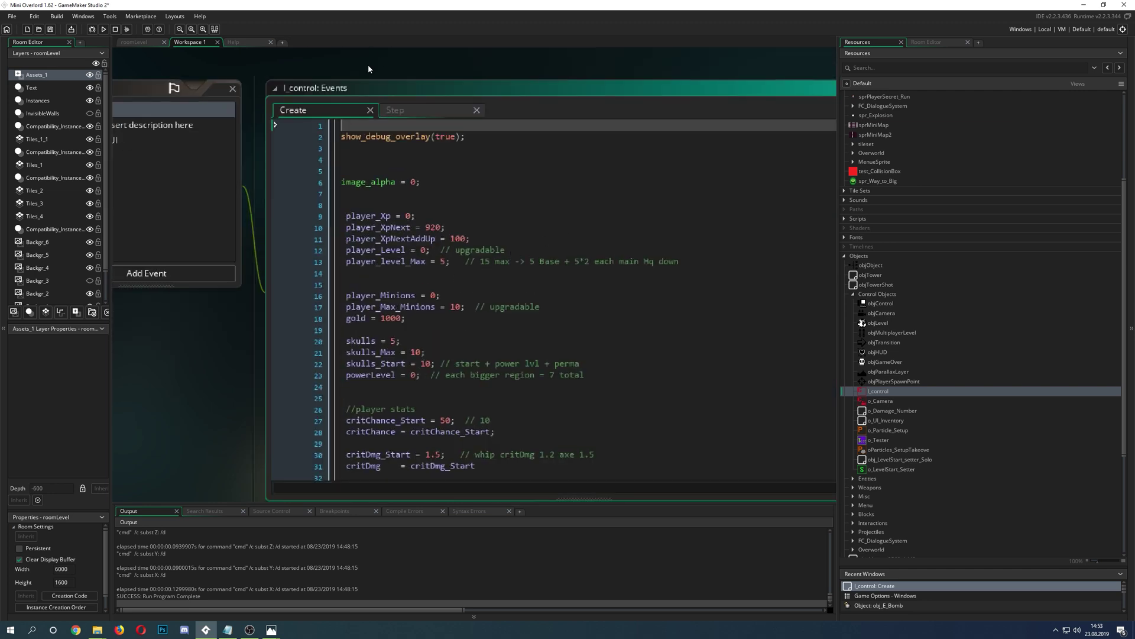
pyautogui.moveTo(368, 69); pyautogui.dragTo(504, 124, button='middle')
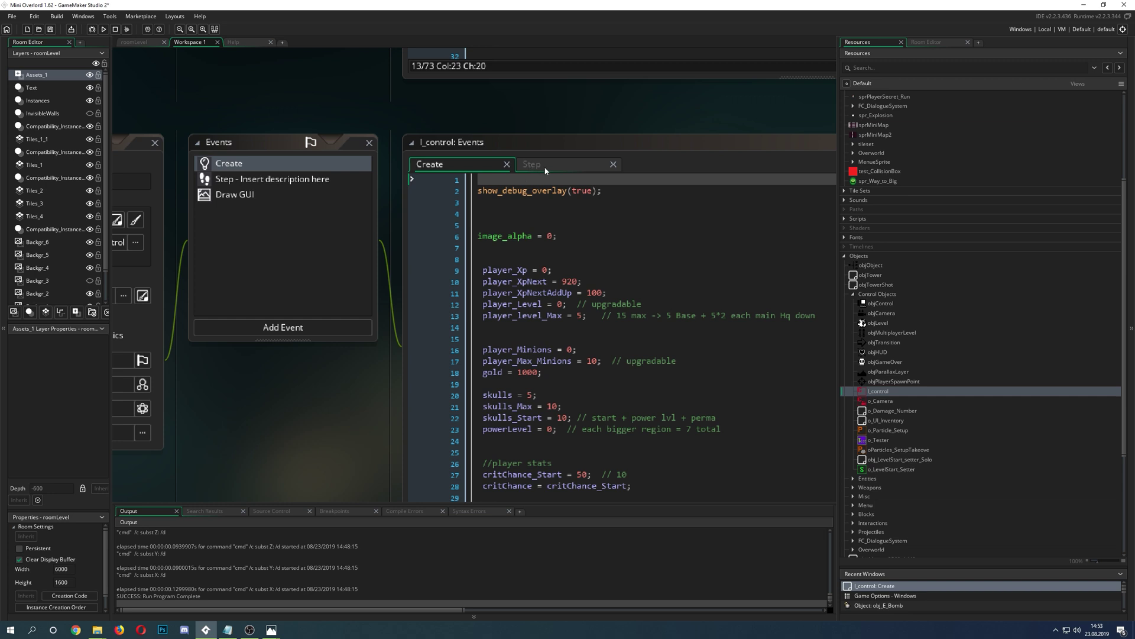
pyautogui.click(544, 192)
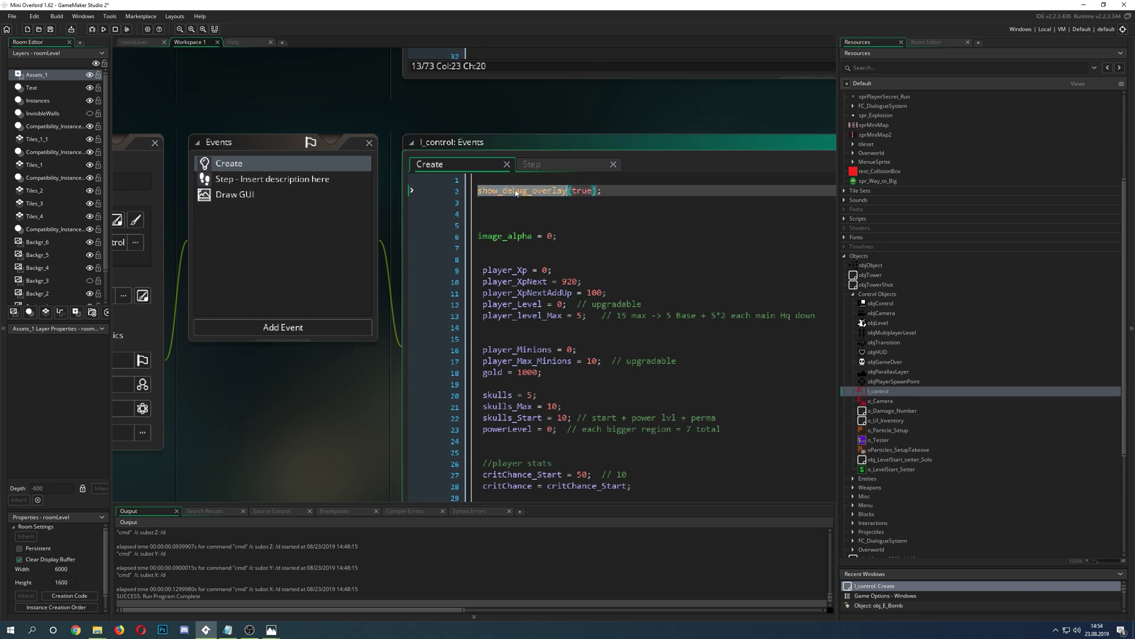
pyautogui.press('F1')
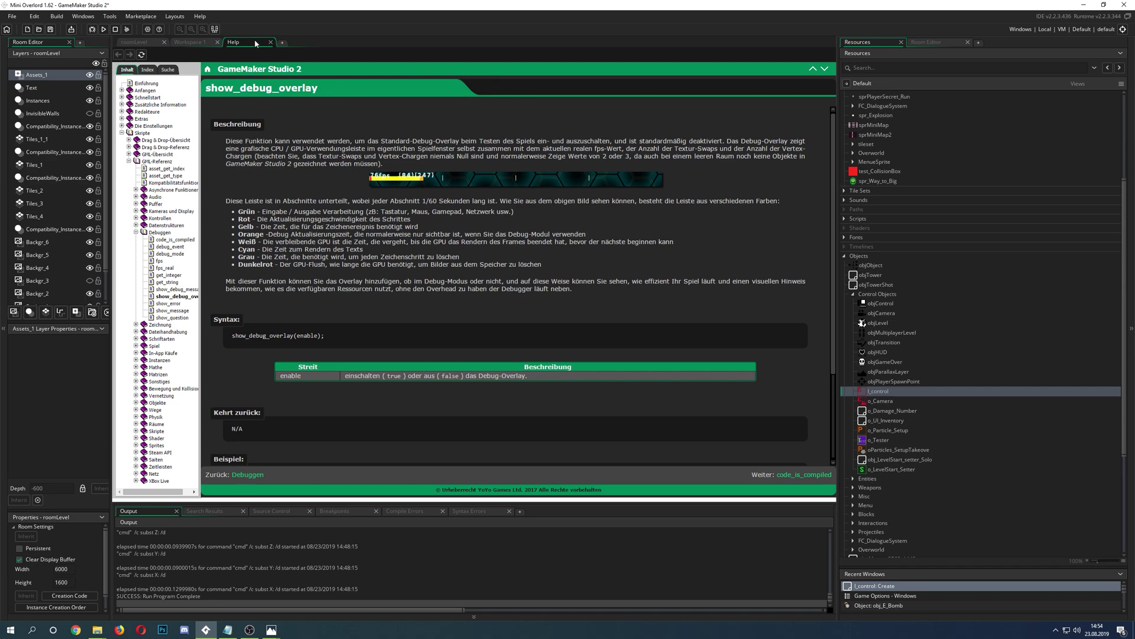
# Close the show_debug_overlay Help page and scroll back to the o_Build_Spot_wall editors.
pyautogui.click(270, 42)
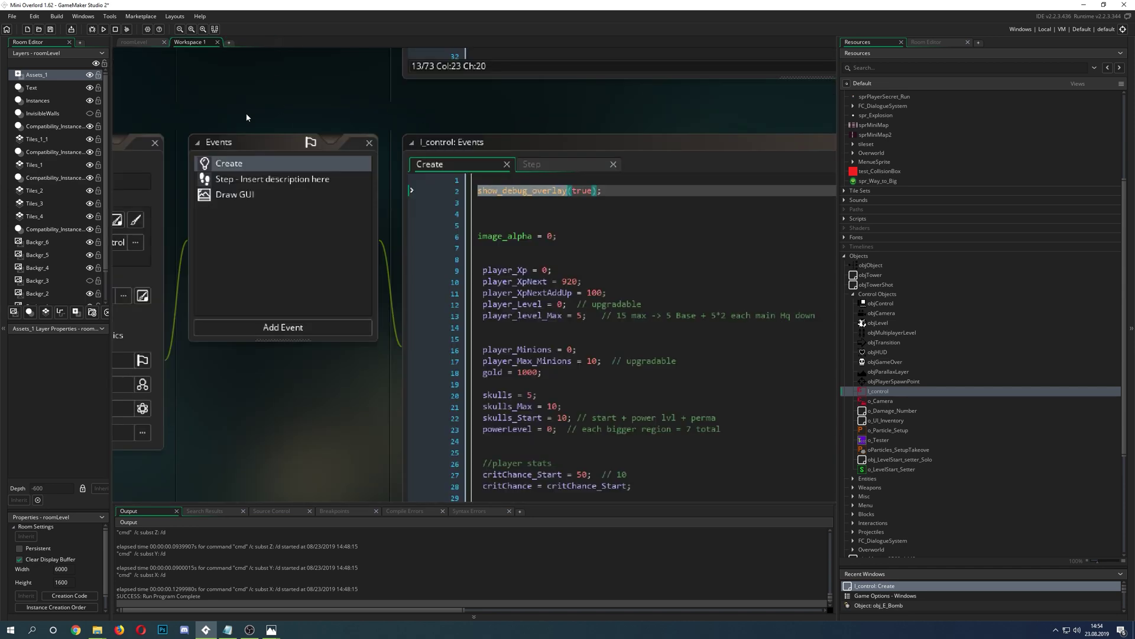
pyautogui.keyDown('ctrl'); pyautogui.scroll(-4, 260, 97); pyautogui.keyUp('ctrl')
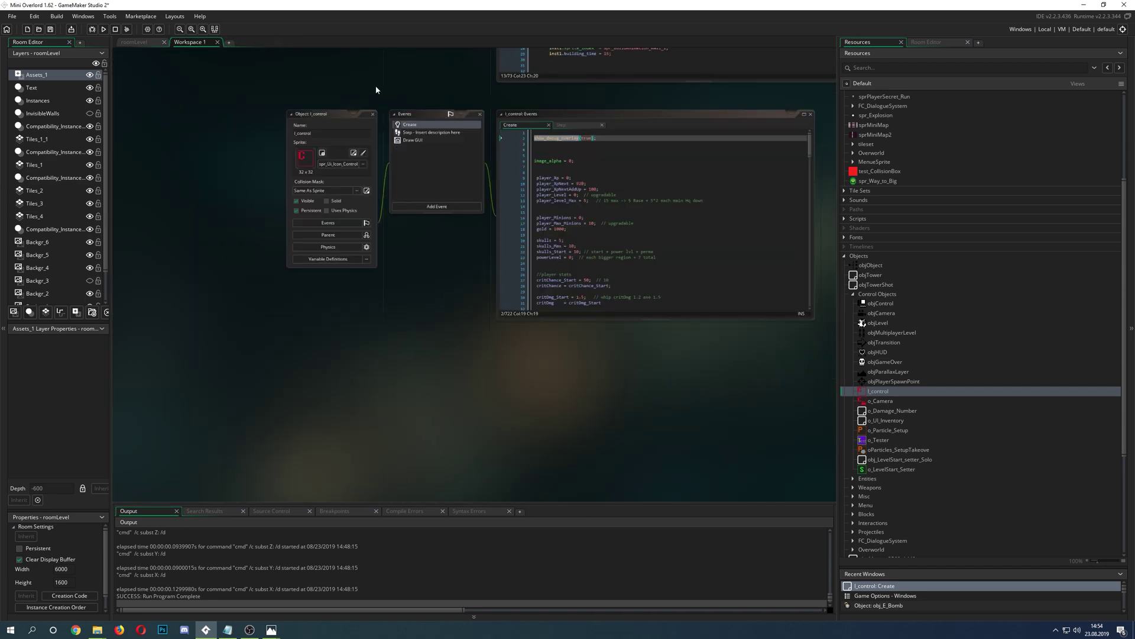
pyautogui.keyDown('ctrl'); pyautogui.scroll(2, 376, 89); pyautogui.keyUp('ctrl')
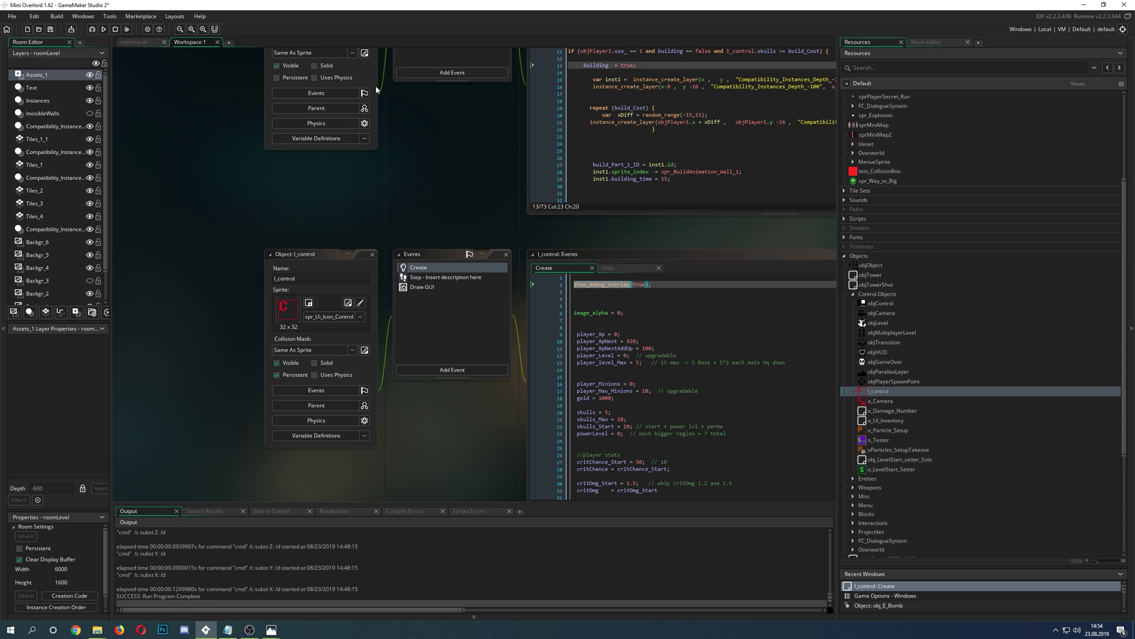
pyautogui.scroll(5, 482, 89)
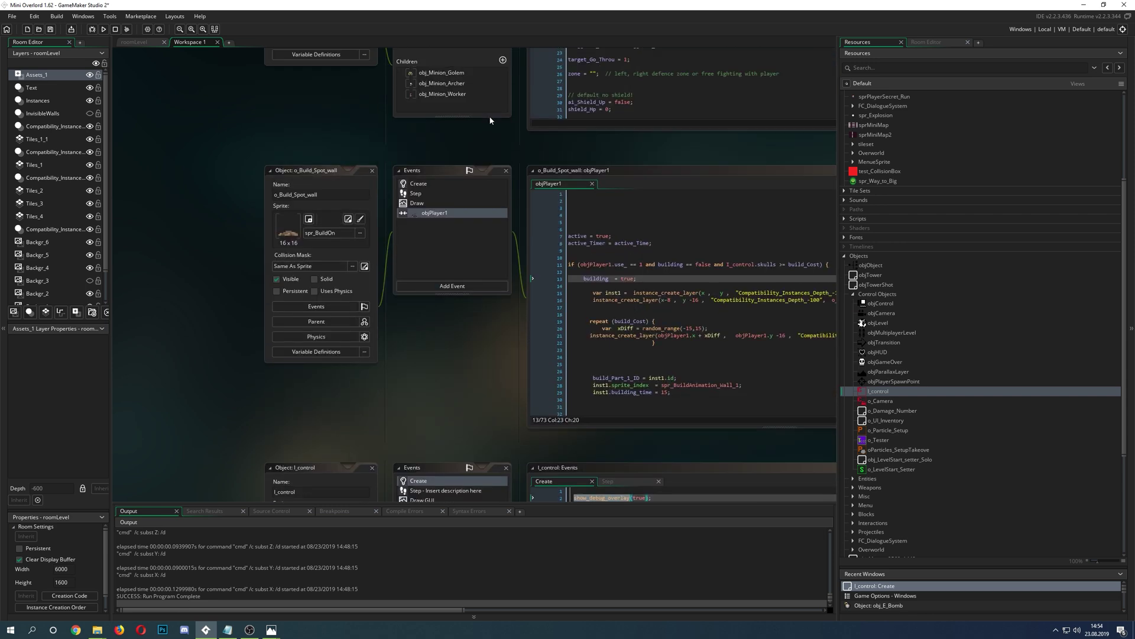